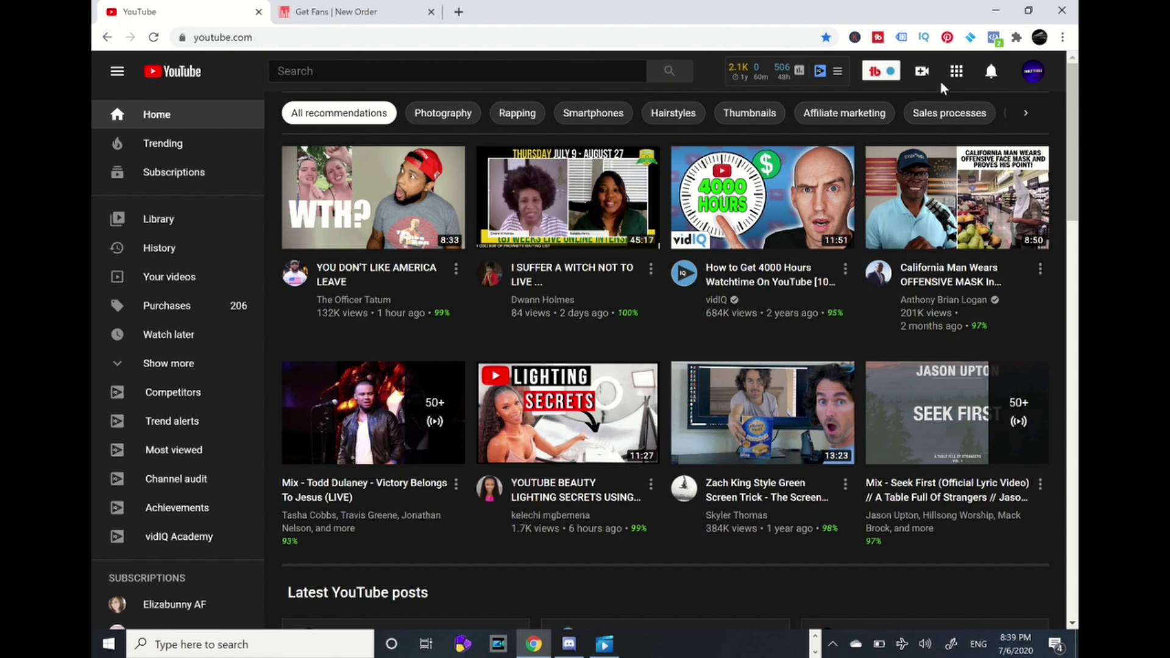
# Step: Open the Things Ya Need account menu from the top-right profile avatar
pyautogui.click(1033, 76)
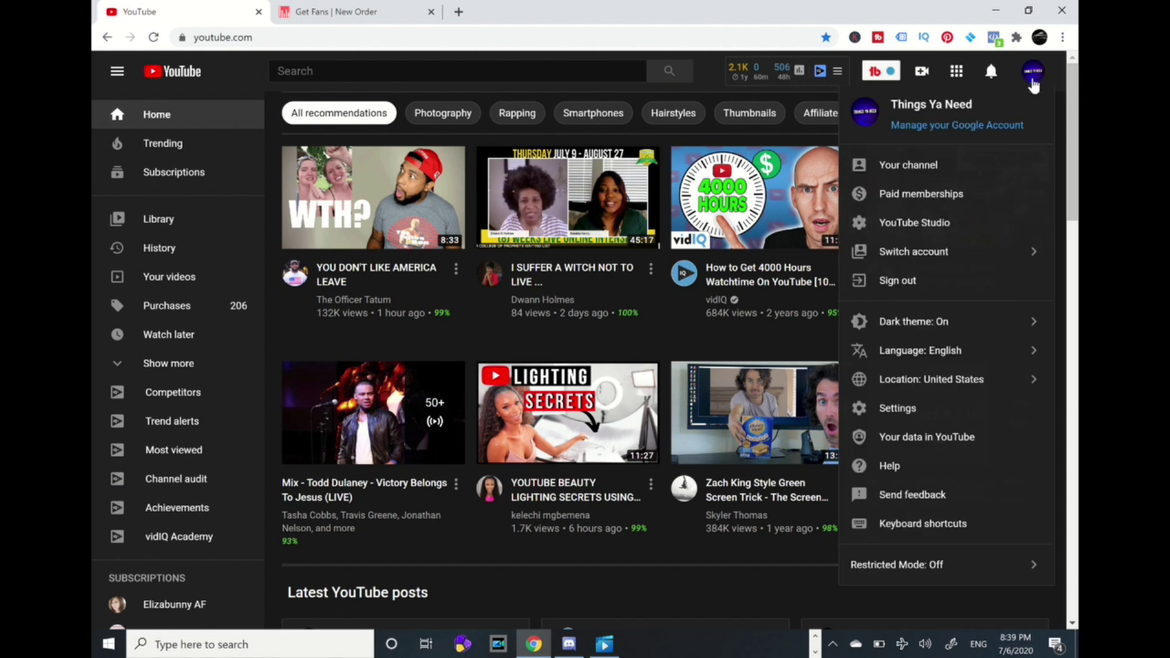
# Step: Go to the Things Ya Need channel page, enter its customization view, and open Channel settings
pyautogui.click(923, 171)
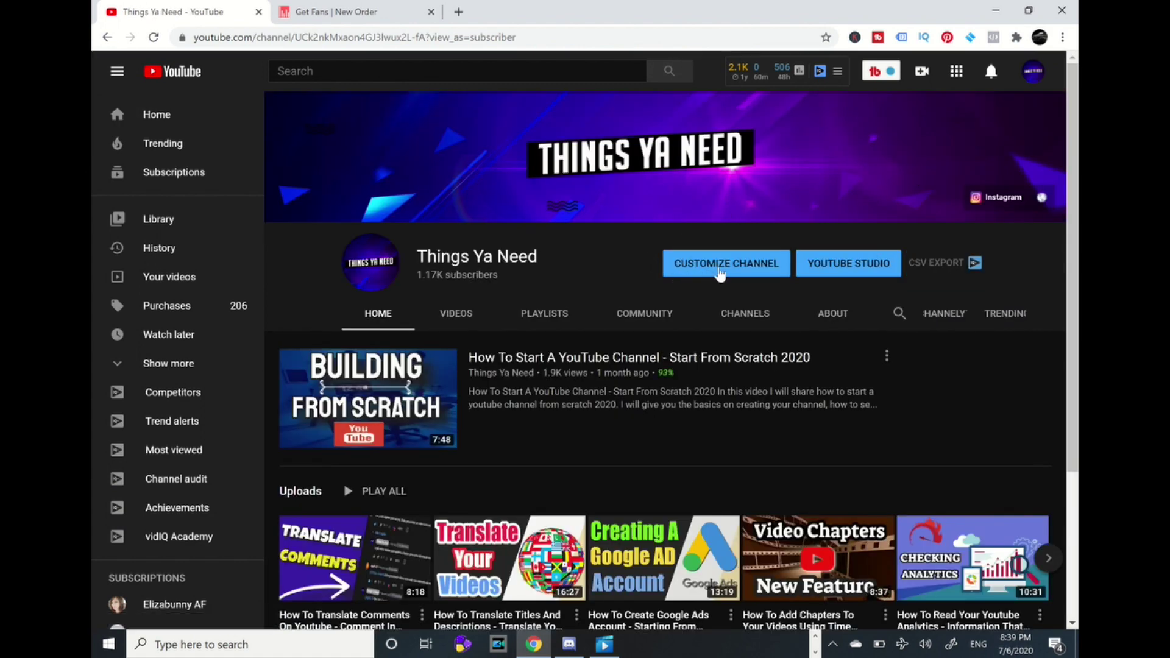
pyautogui.click(720, 273)
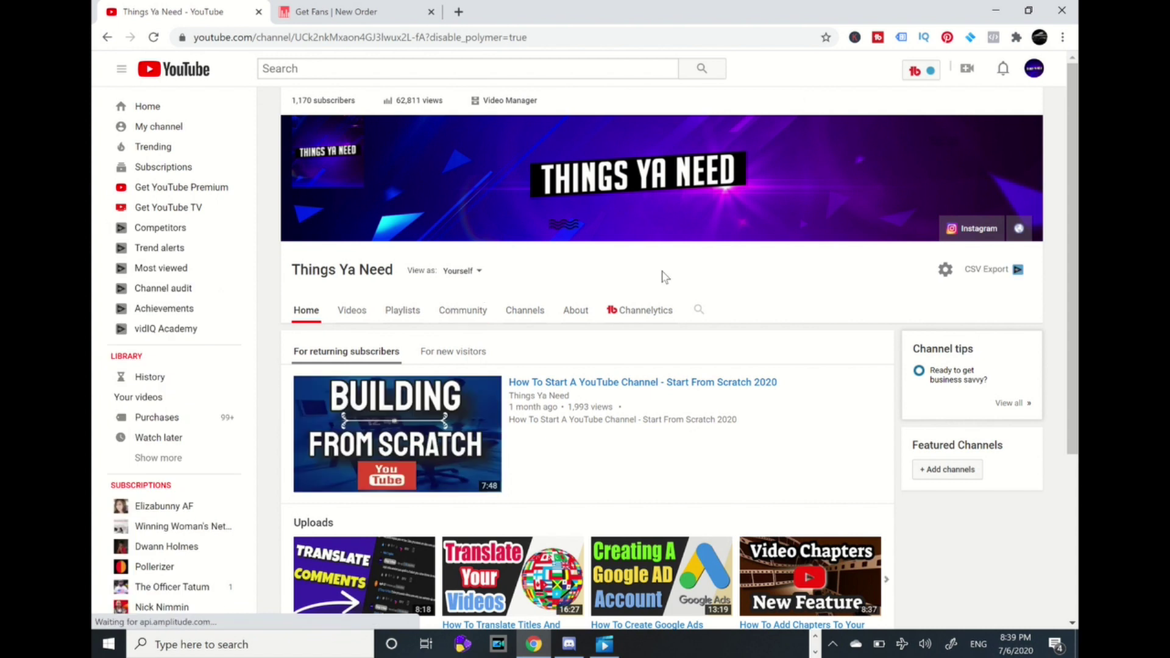
pyautogui.click(942, 281)
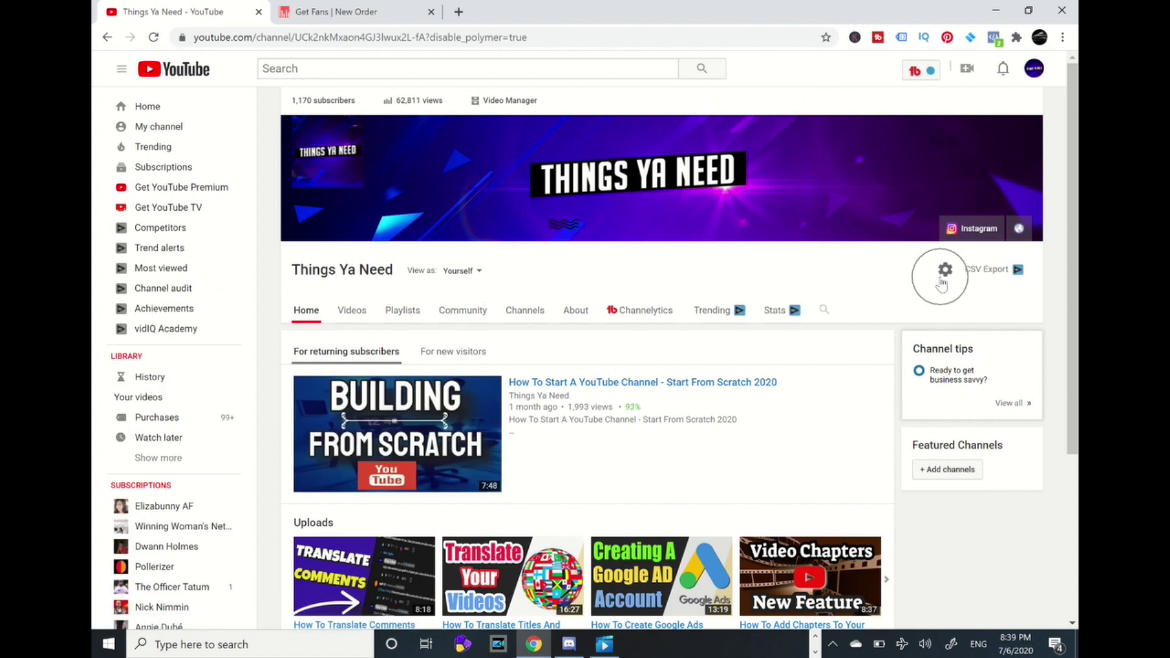
pyautogui.click(943, 282)
pyautogui.click(943, 283)
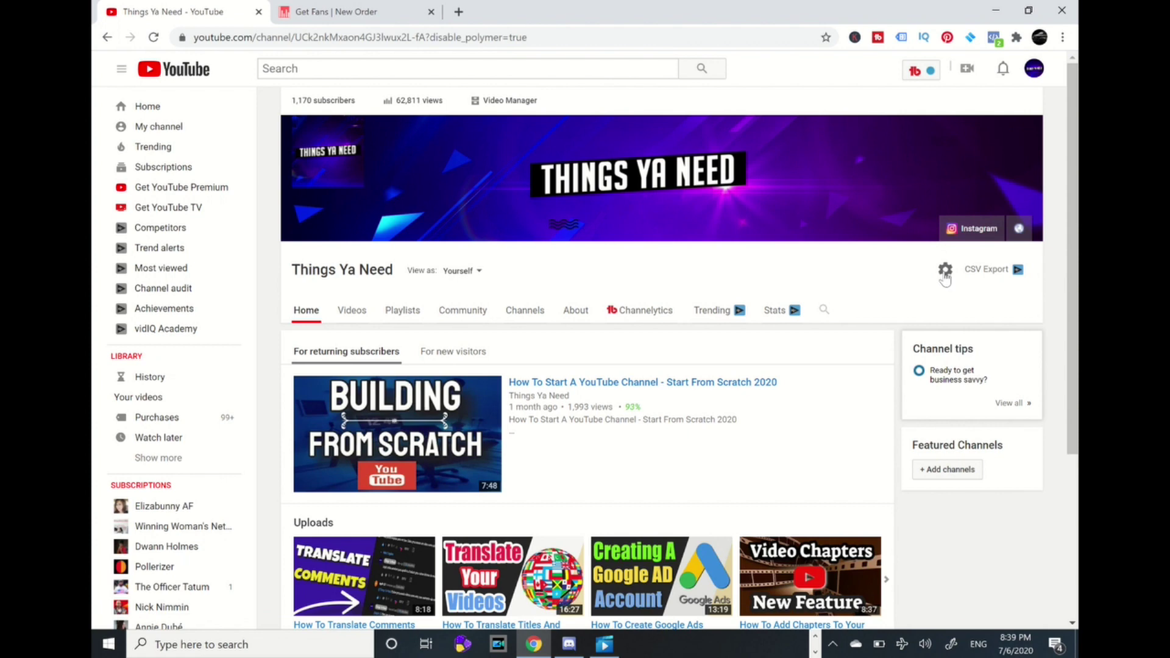
pyautogui.click(944, 274)
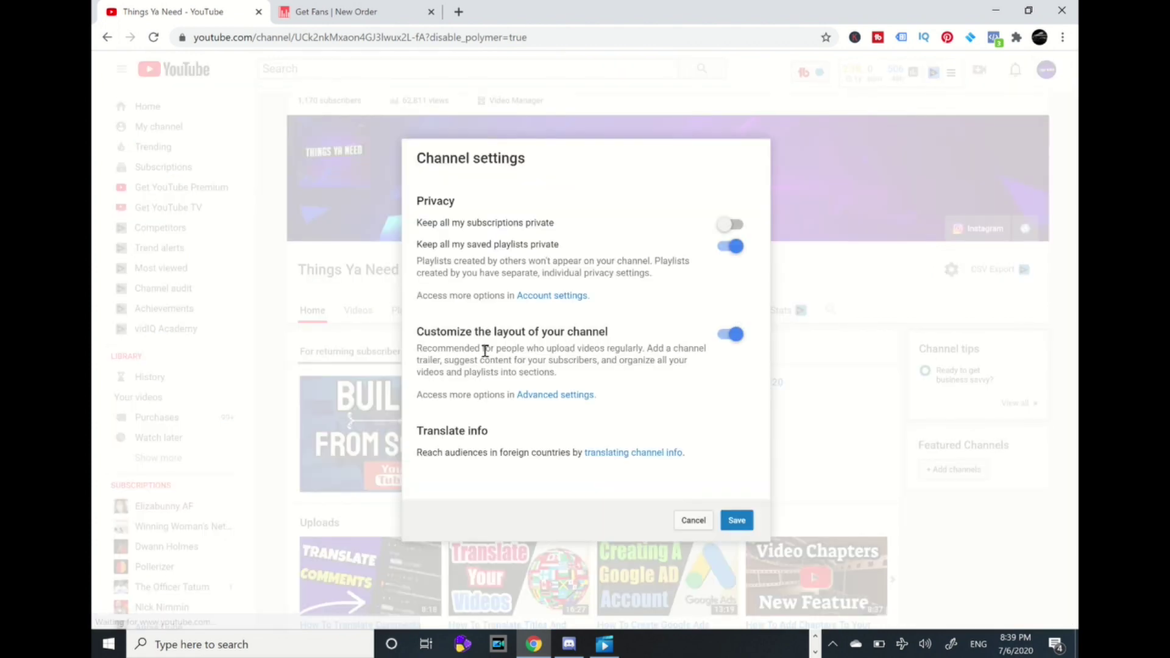
# Step: Open the 'translating channel info' page from Channel settings
pyautogui.click(558, 449)
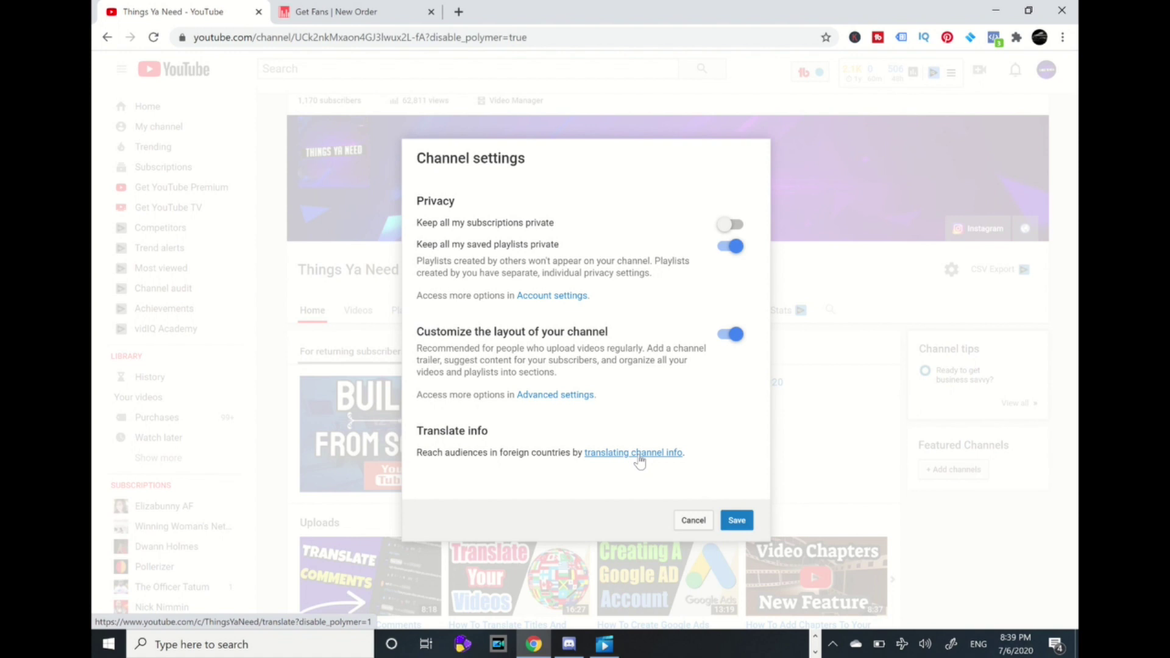
pyautogui.click(638, 456)
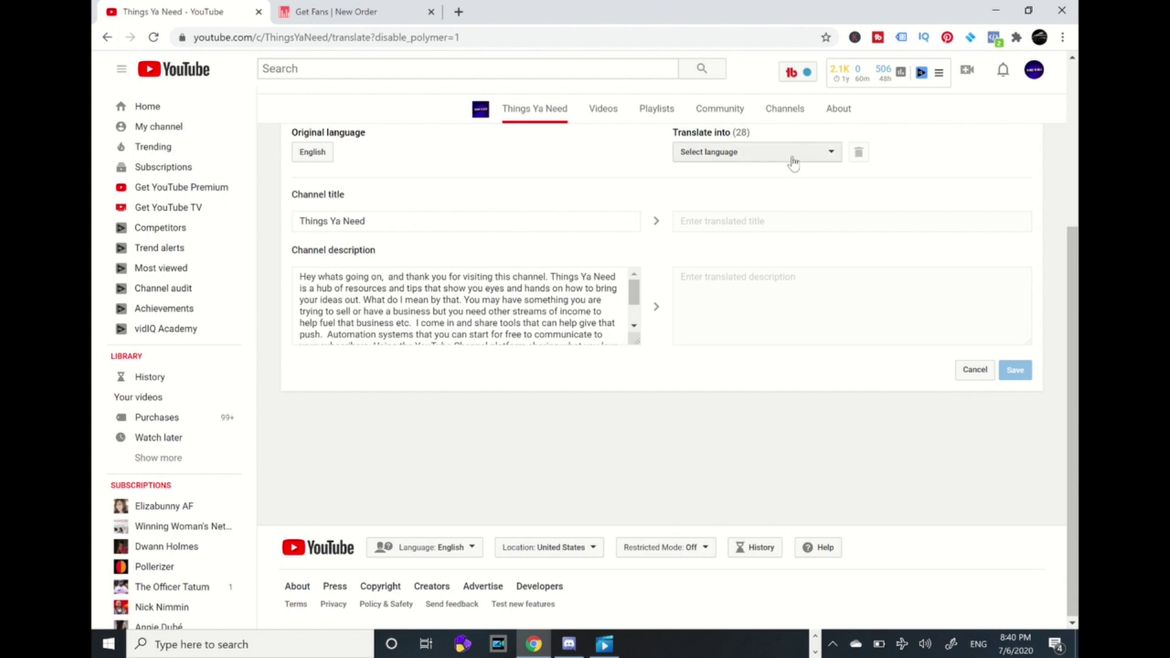
# Step: Expand the Translate into dropdown to list target languages from Afrikaans to Zulu
pyautogui.click(791, 157)
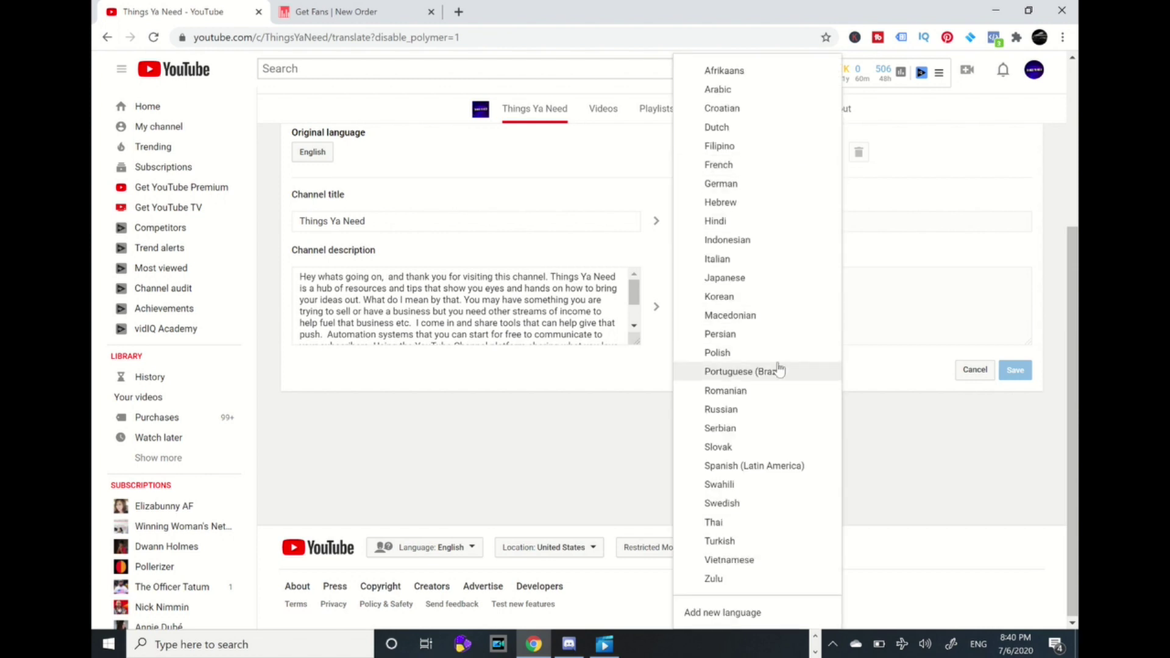
pyautogui.click(737, 616)
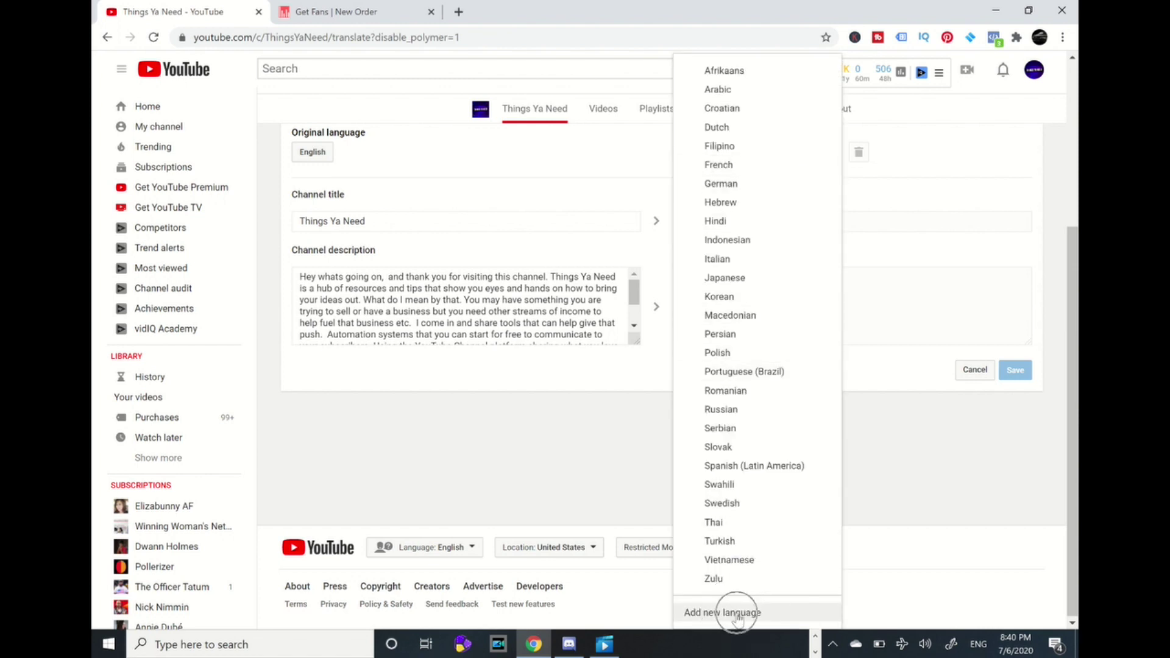
# Step: Search 'ch' and add plain Chinese, not Chinese (Hong Kong), as a channel translation language
pyautogui.click(737, 614)
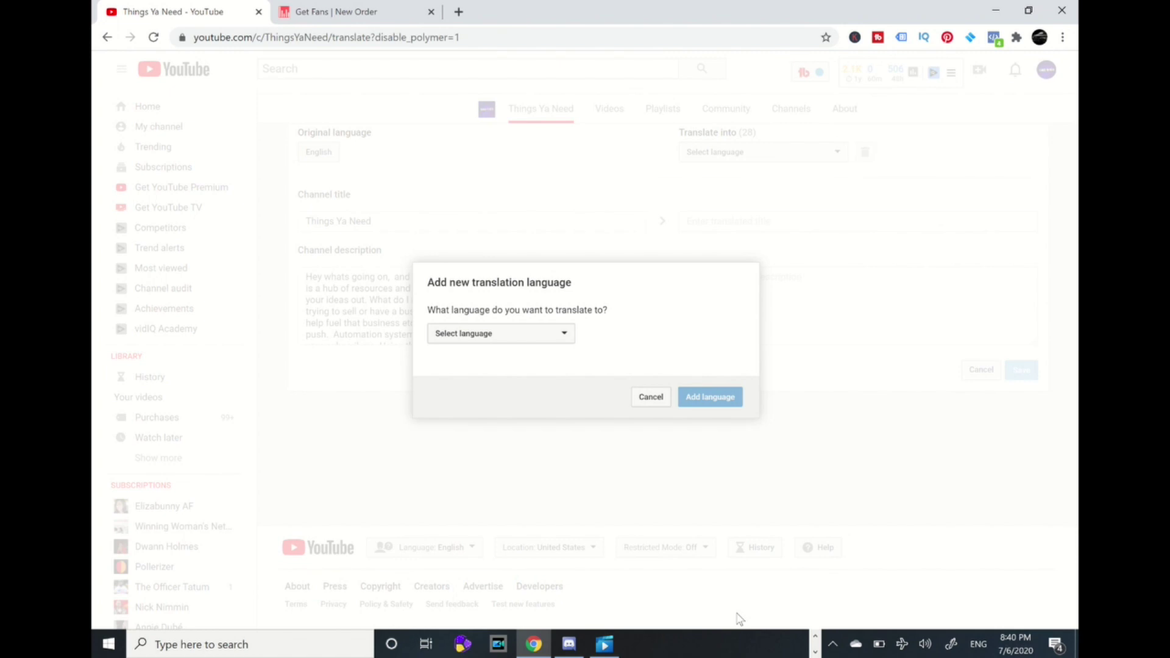
pyautogui.click(552, 342)
pyautogui.click(528, 389)
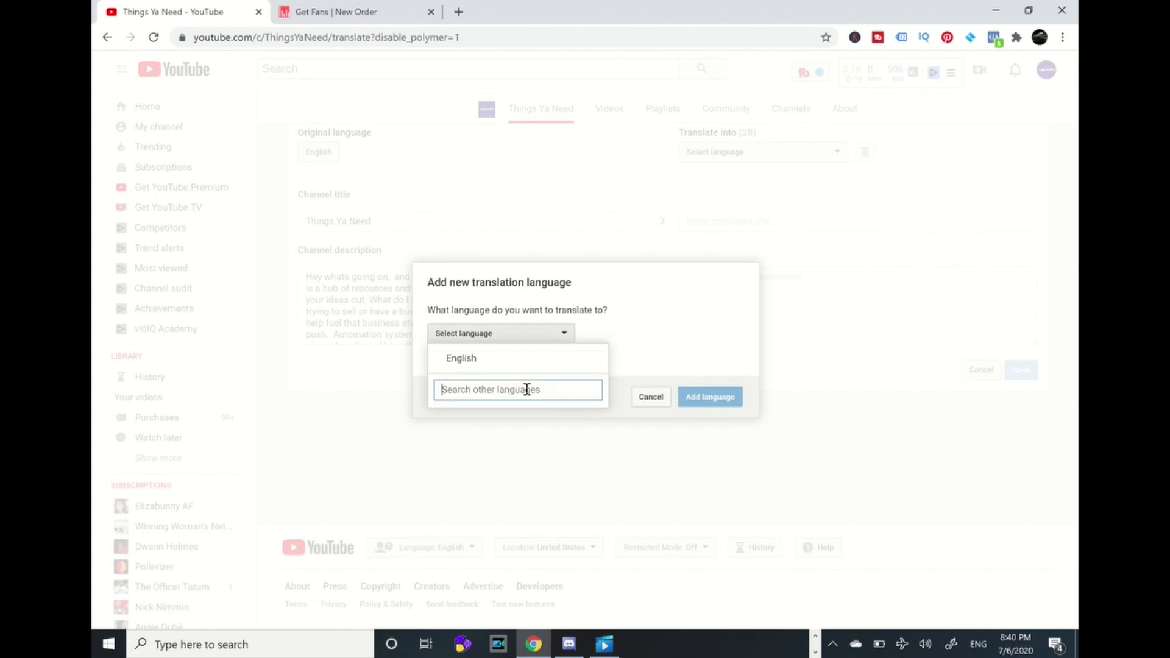
pyautogui.write('ch')
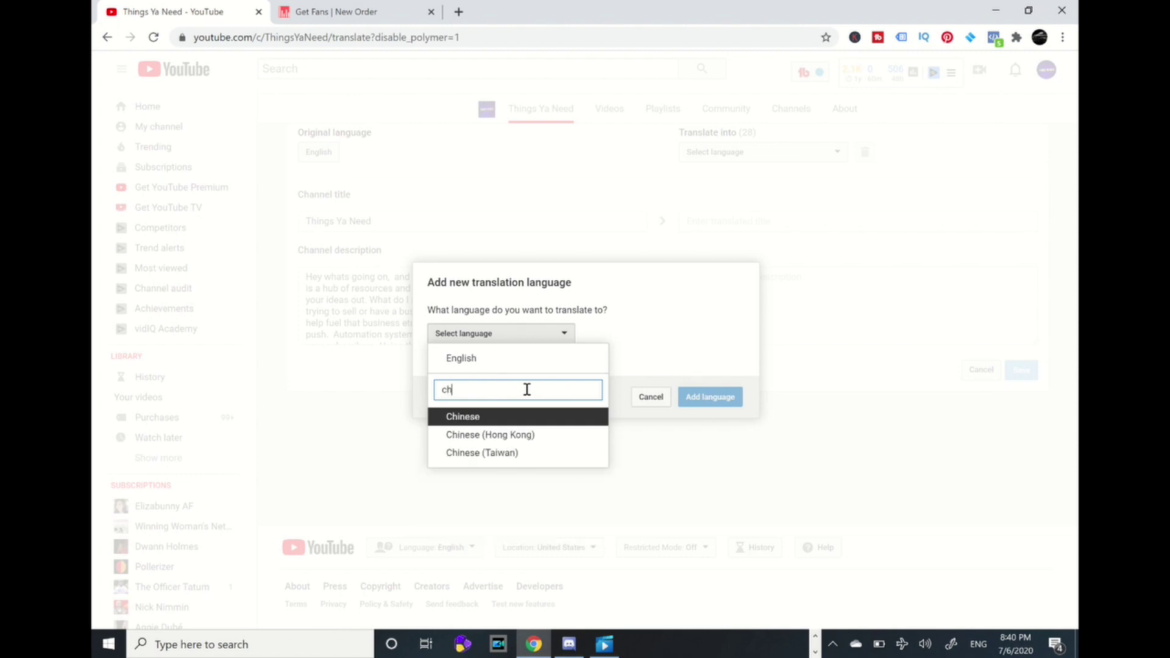
pyautogui.click(474, 434)
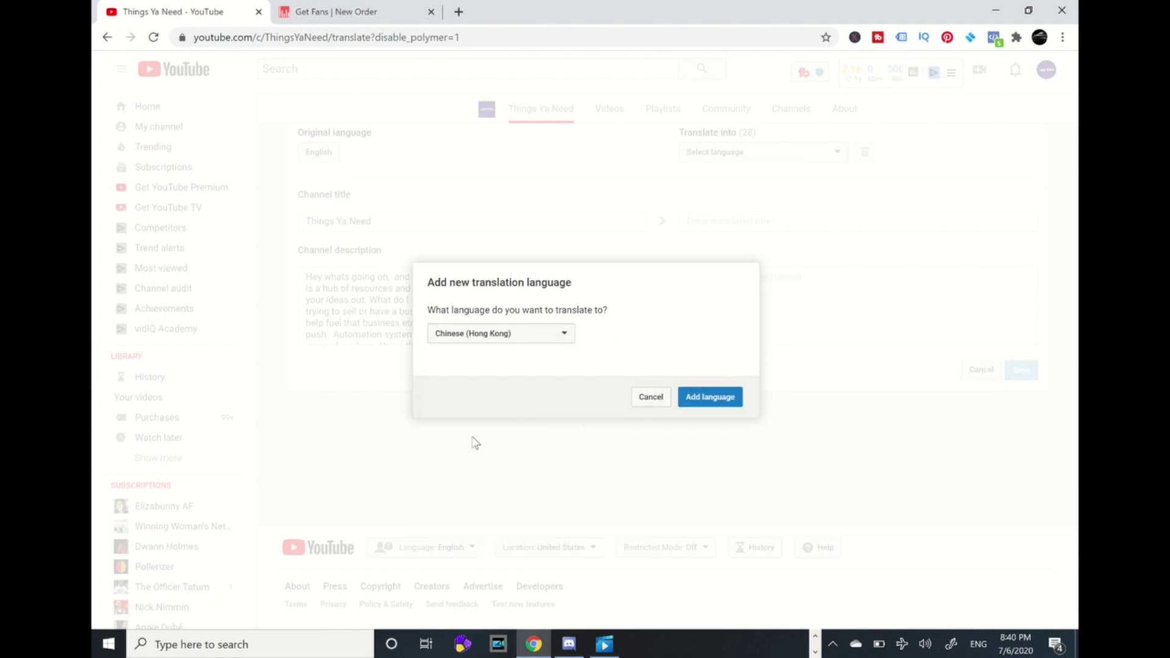
pyautogui.click(564, 335)
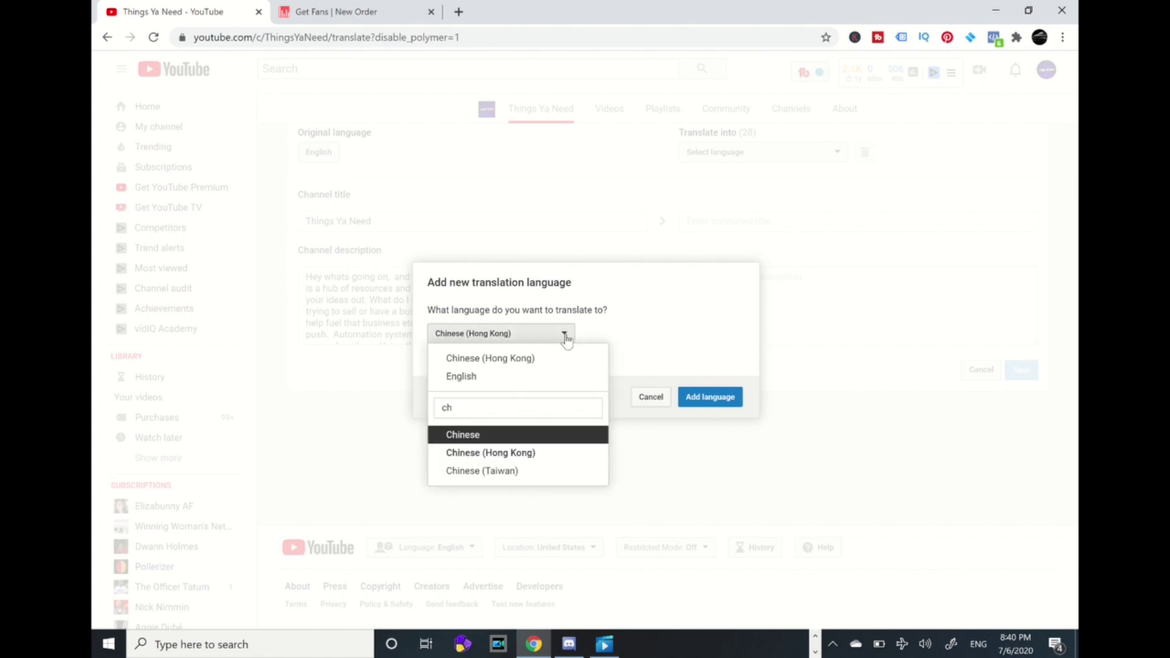
pyautogui.click(502, 435)
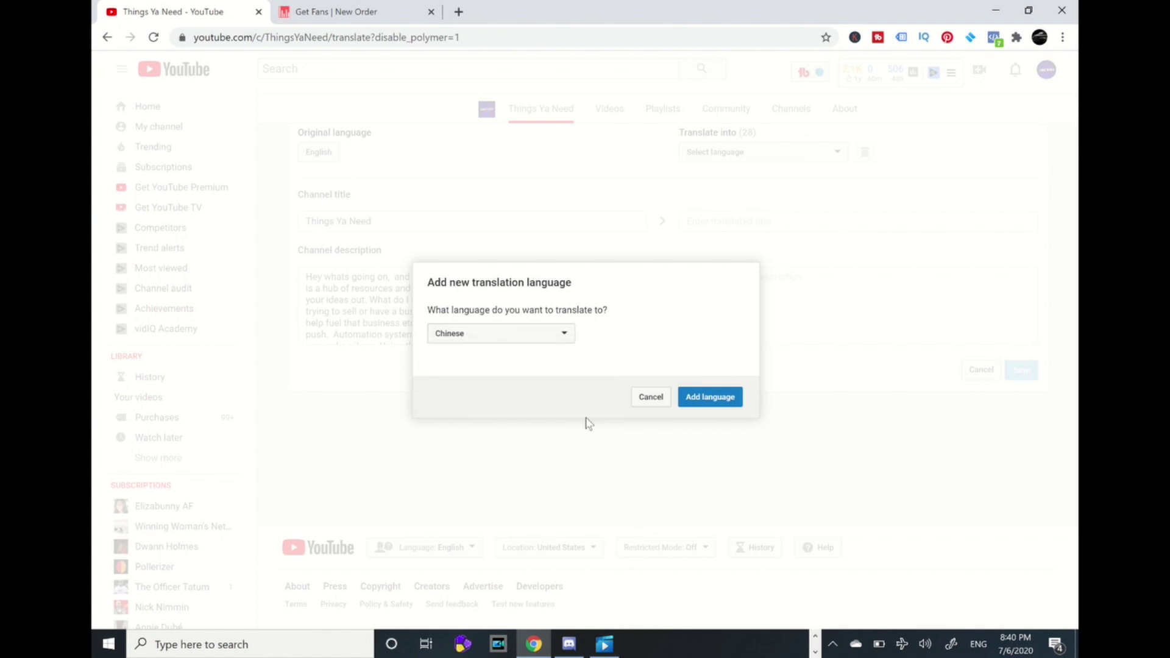
pyautogui.click(705, 401)
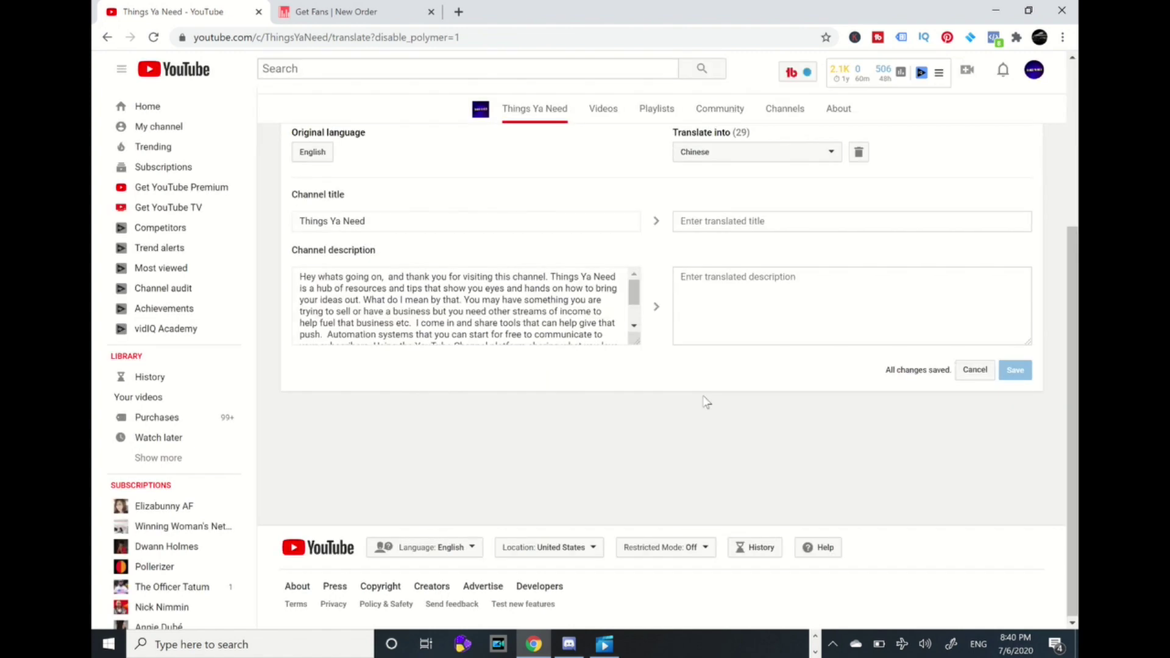
# Step: Open Google Translate in a new tab and clear the old source text
pyautogui.click(754, 224)
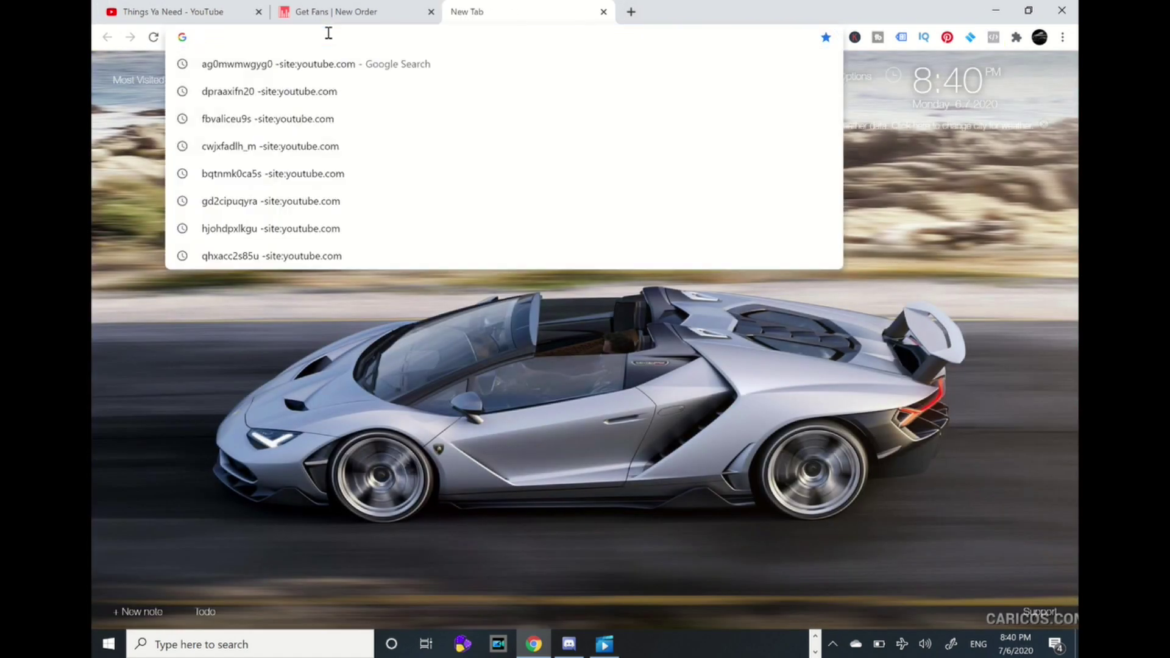
pyautogui.write('g')
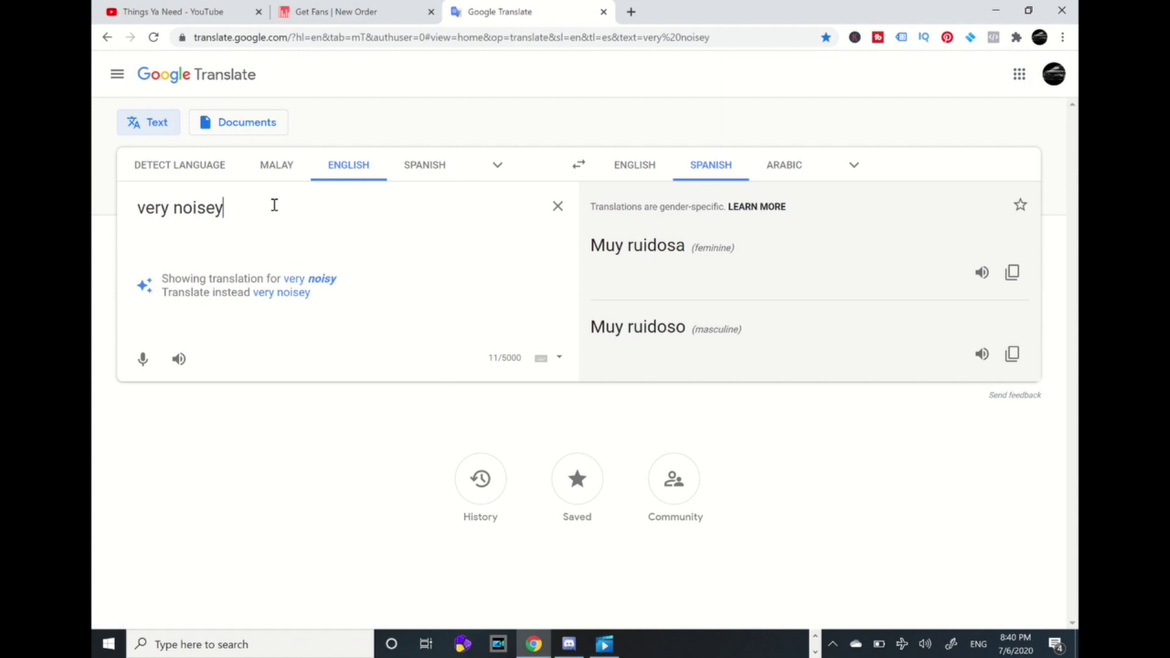
pyautogui.click(558, 207)
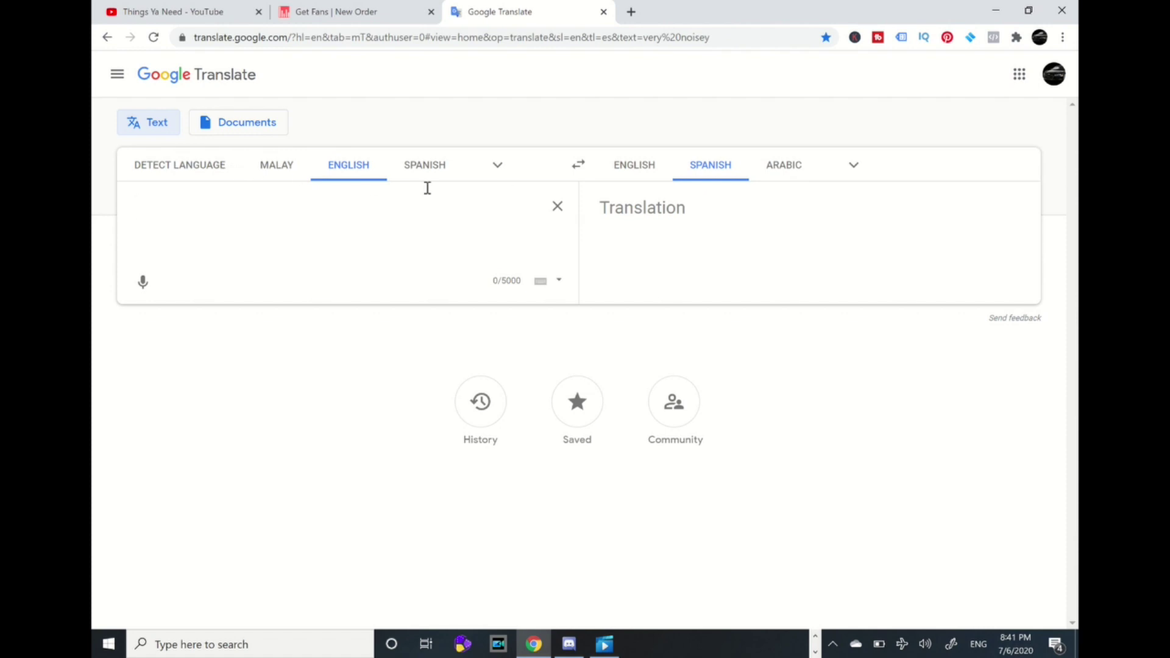
# Step: Set Google Translate to English source and Chinese (Simplified) target, then return to YouTube
pyautogui.click(497, 167)
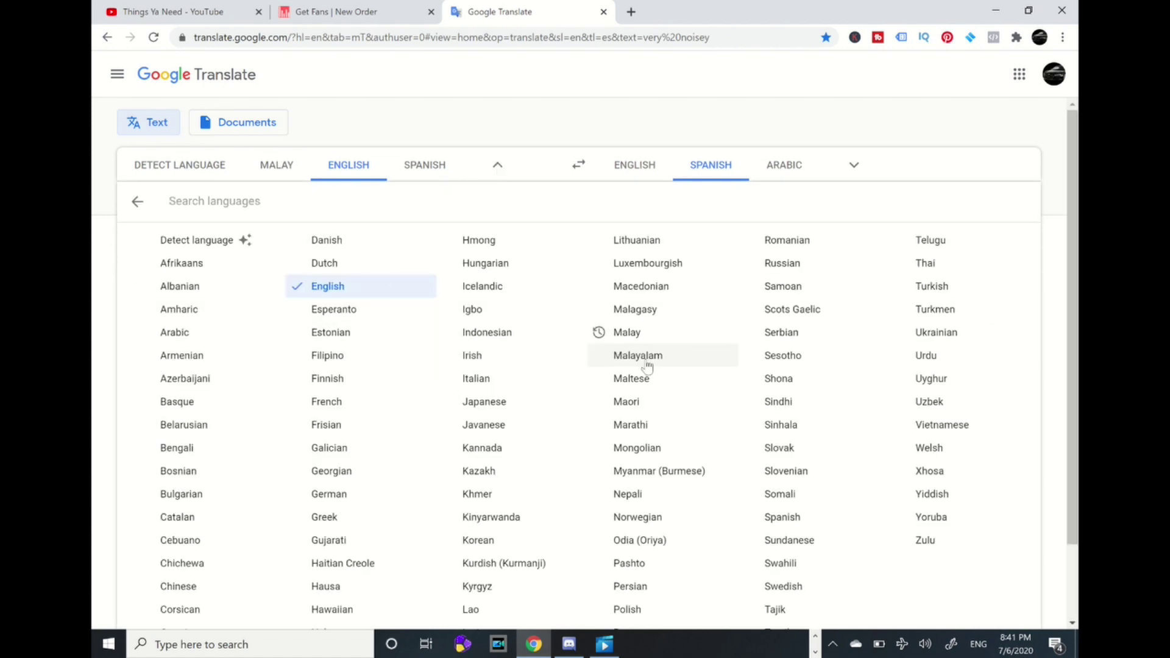
pyautogui.click(178, 587)
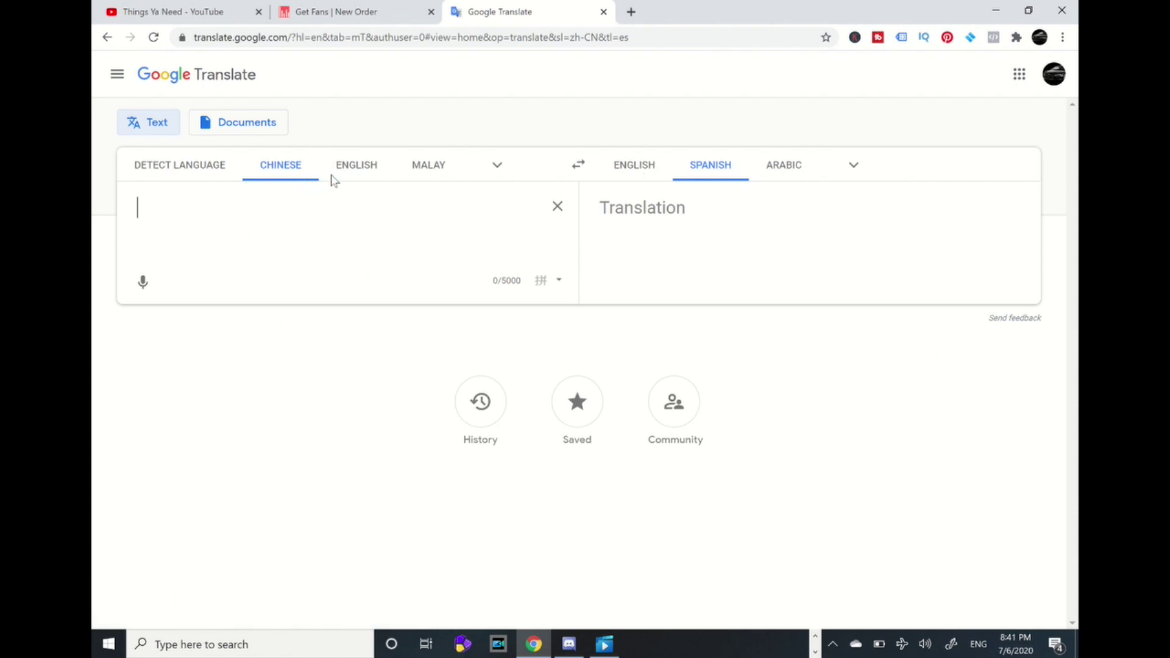
pyautogui.click(362, 173)
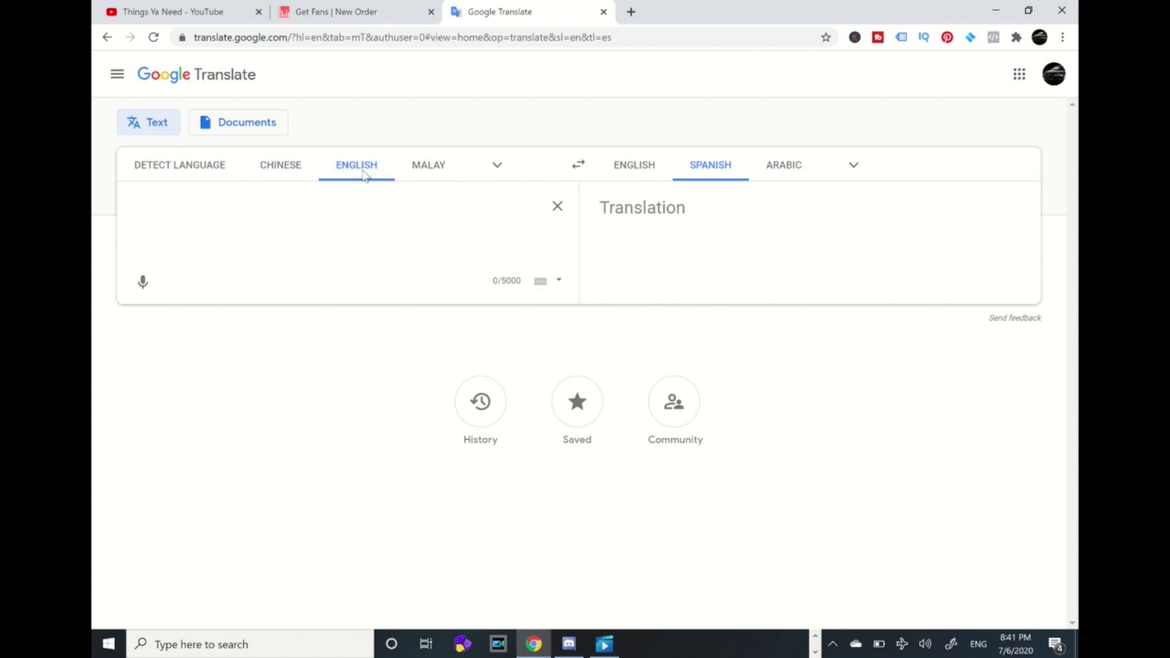
pyautogui.click(854, 167)
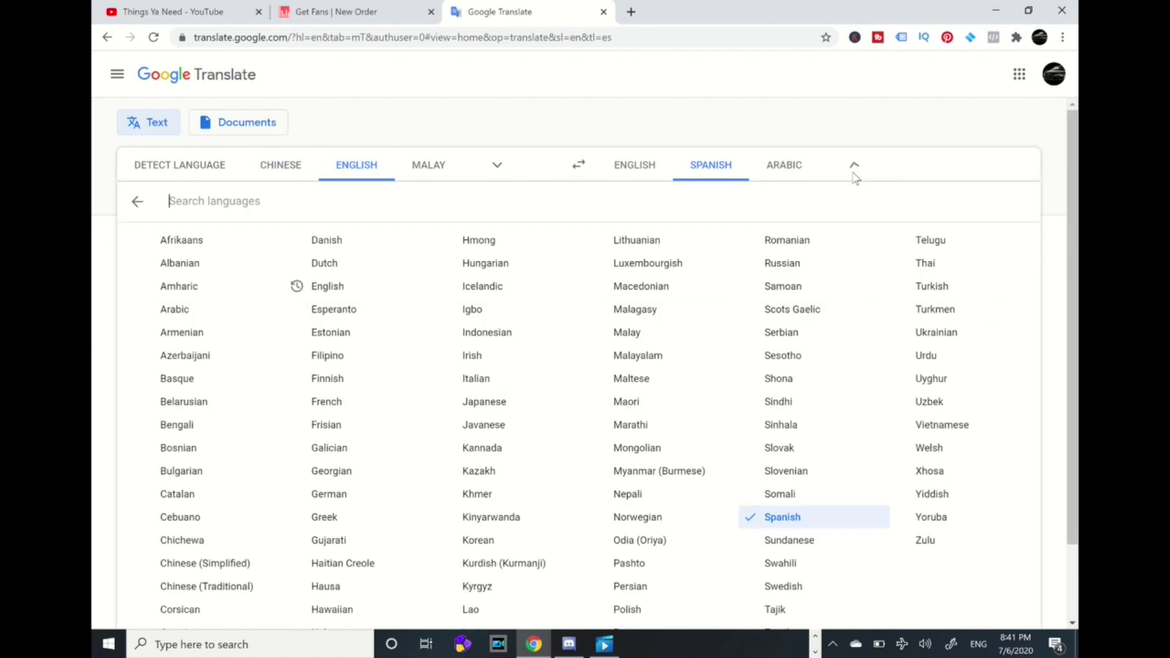
pyautogui.click(185, 566)
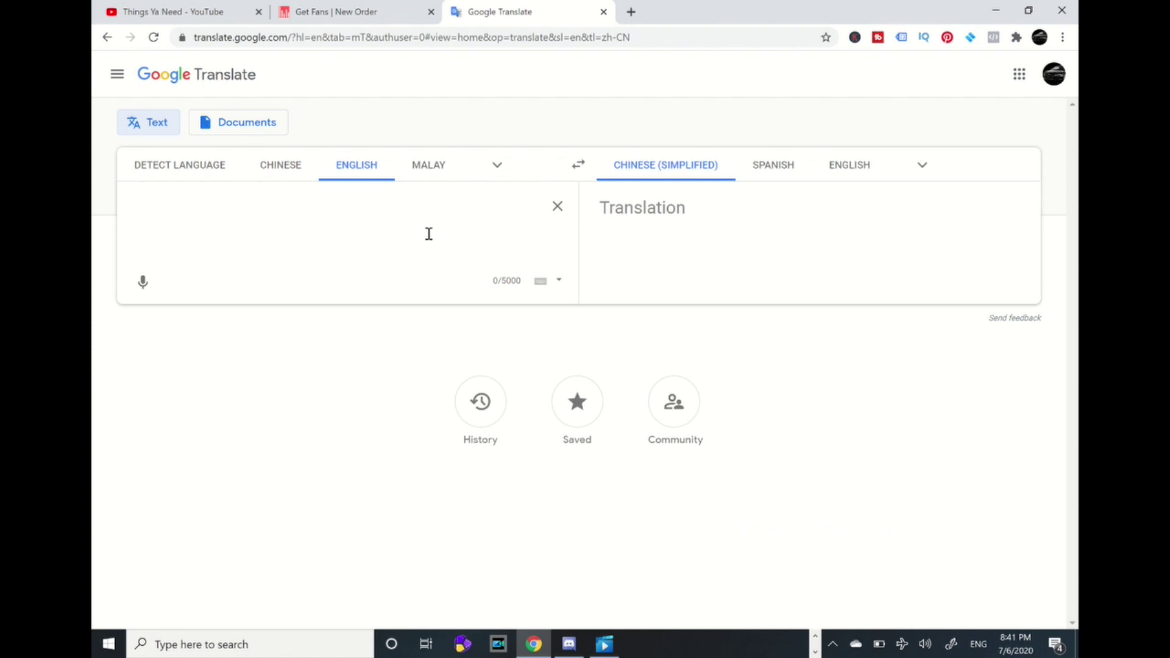
pyautogui.click(194, 12)
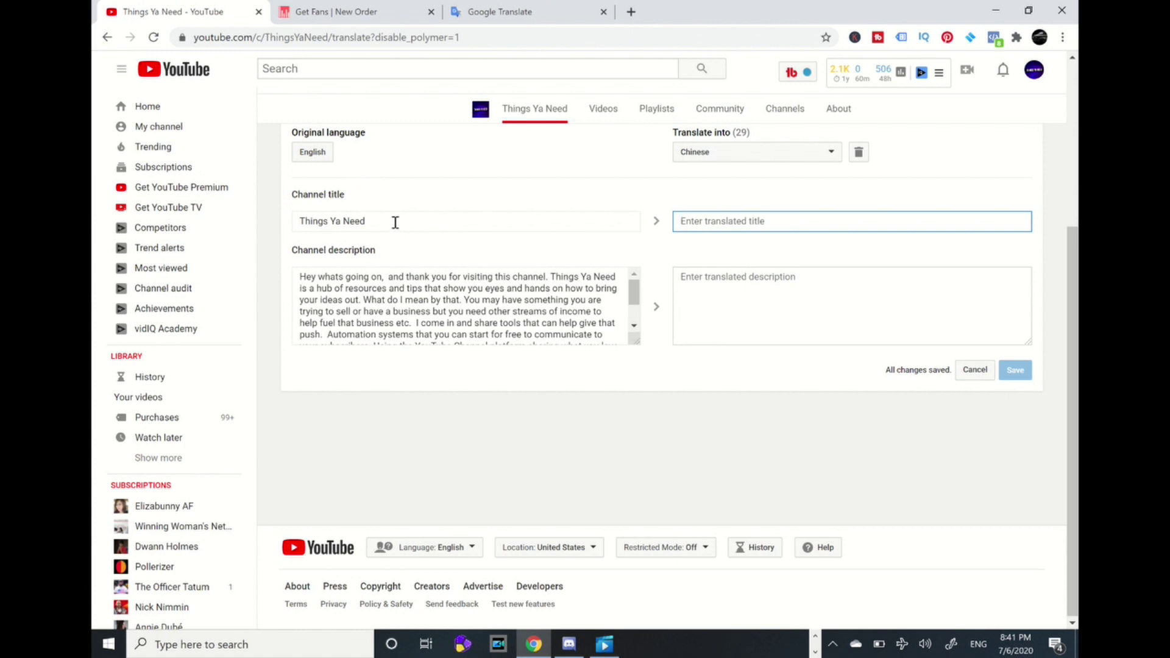
pyautogui.moveTo(395, 221); pyautogui.dragTo(280, 227)
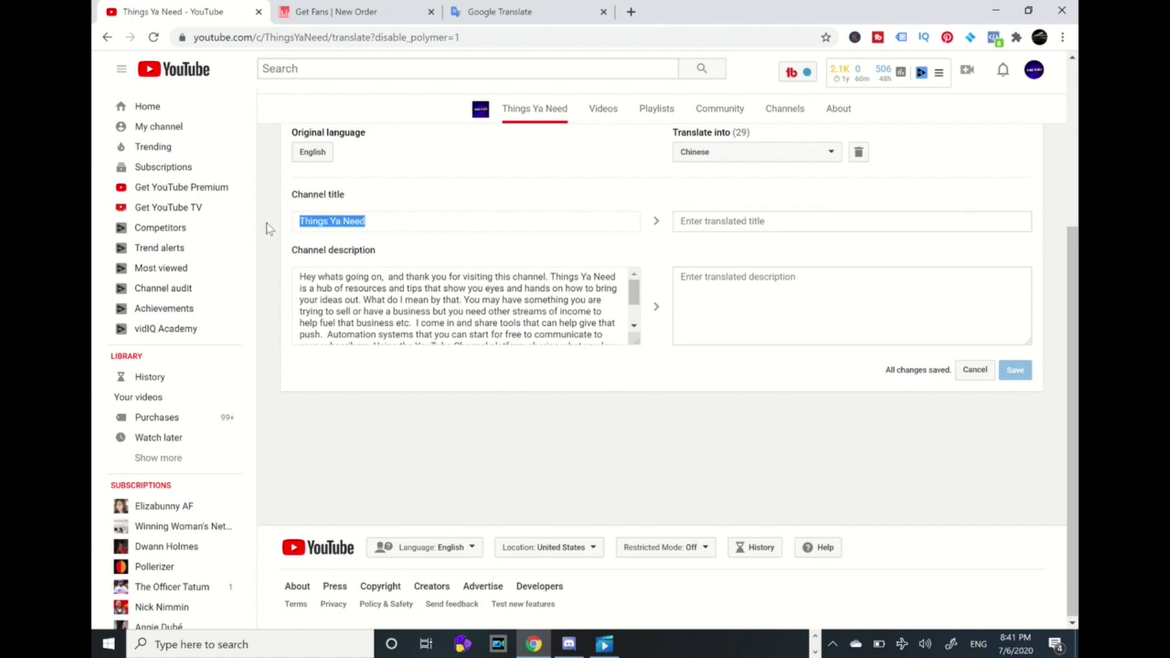
pyautogui.click(520, 11)
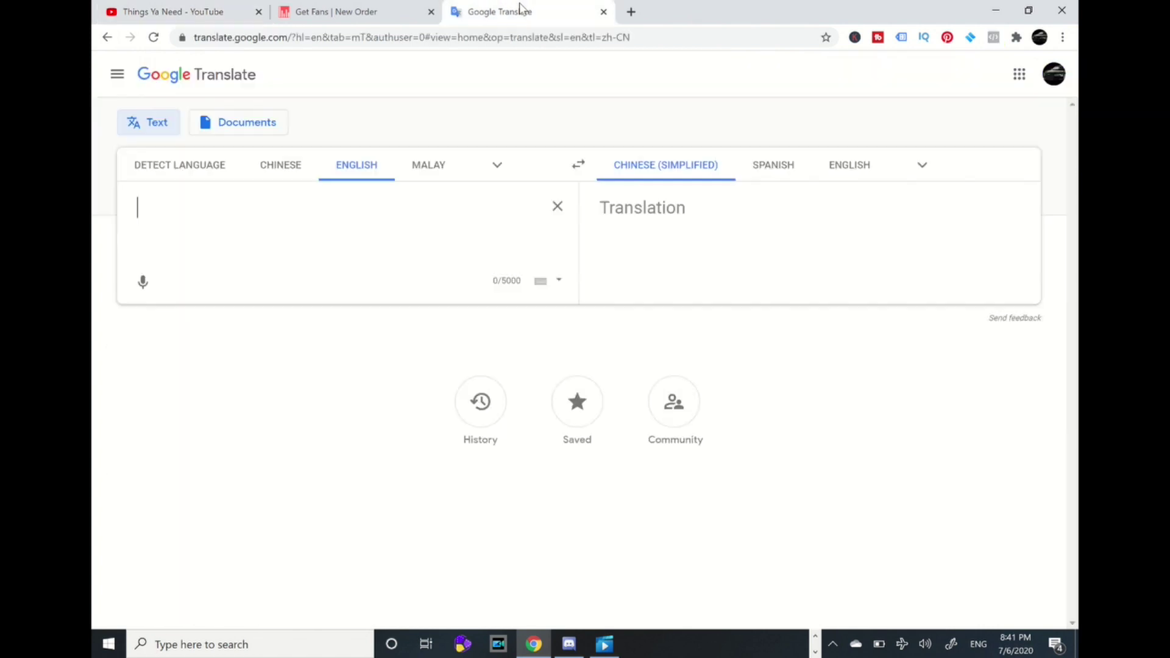
pyautogui.click(257, 229)
pyautogui.click(187, 13)
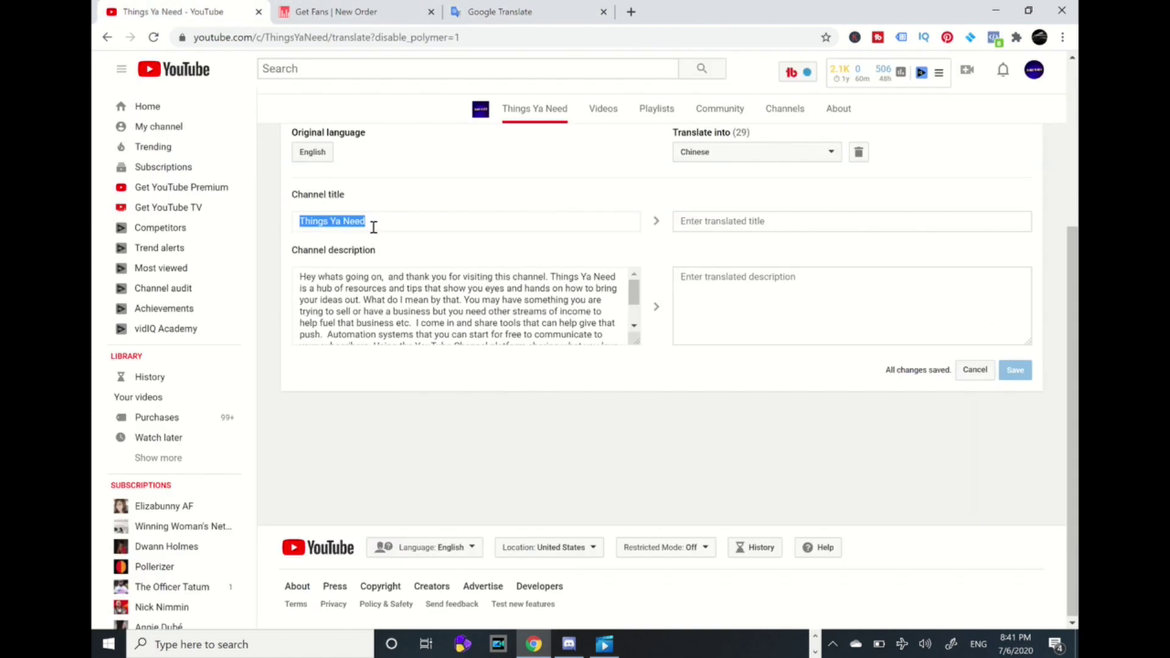
pyautogui.moveTo(385, 221); pyautogui.dragTo(283, 235)
pyautogui.click(481, 13)
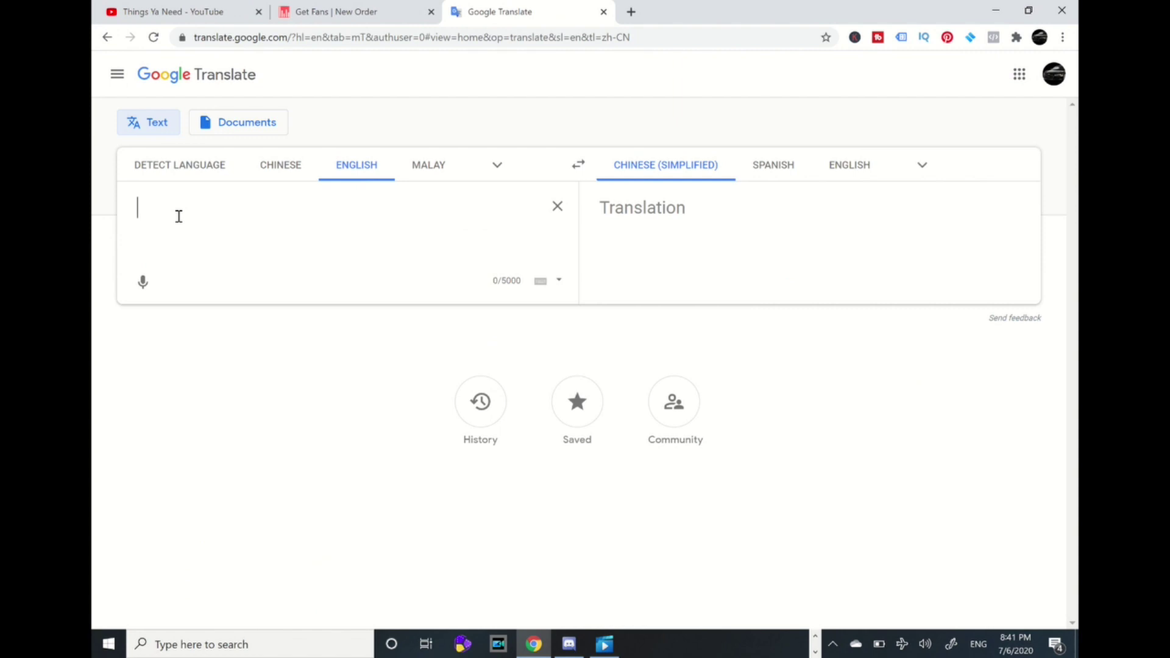
pyautogui.write('iii')
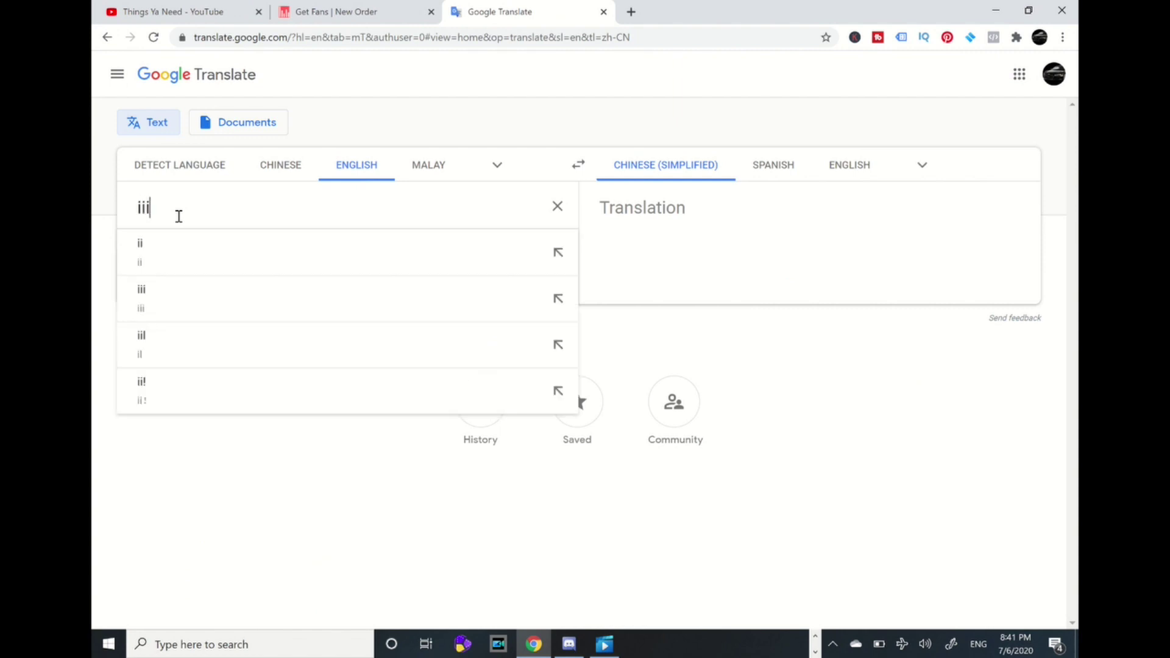
pyautogui.press('BackSpace')
pyautogui.press('BackSpace')
pyautogui.press('BackSpace')
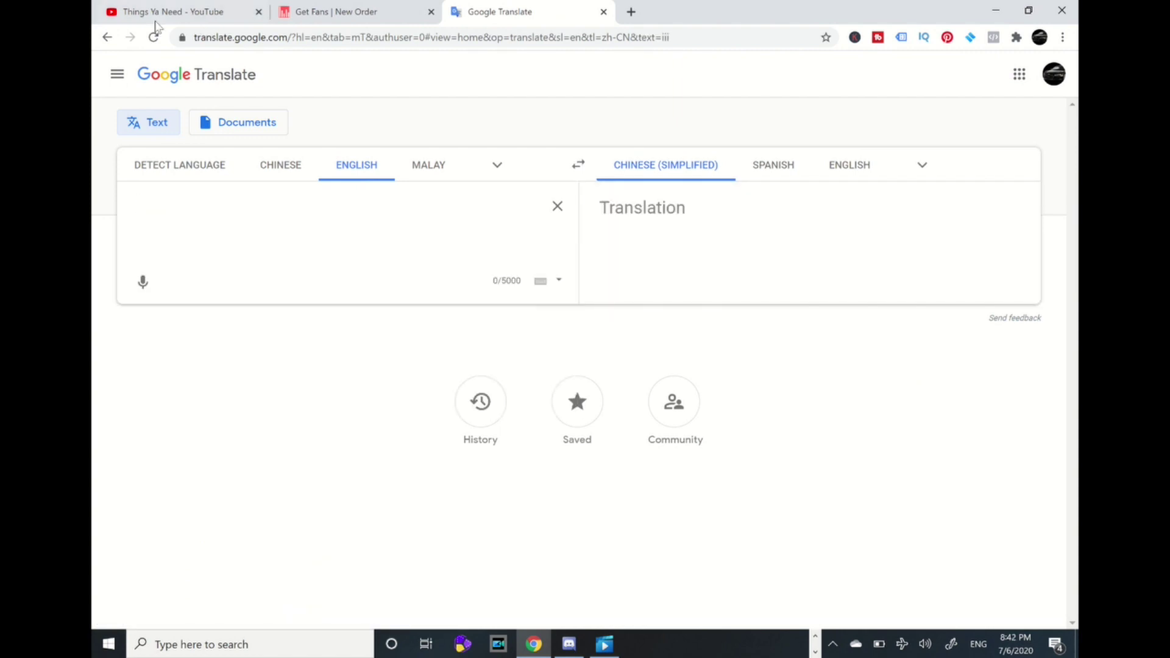
pyautogui.click(174, 11)
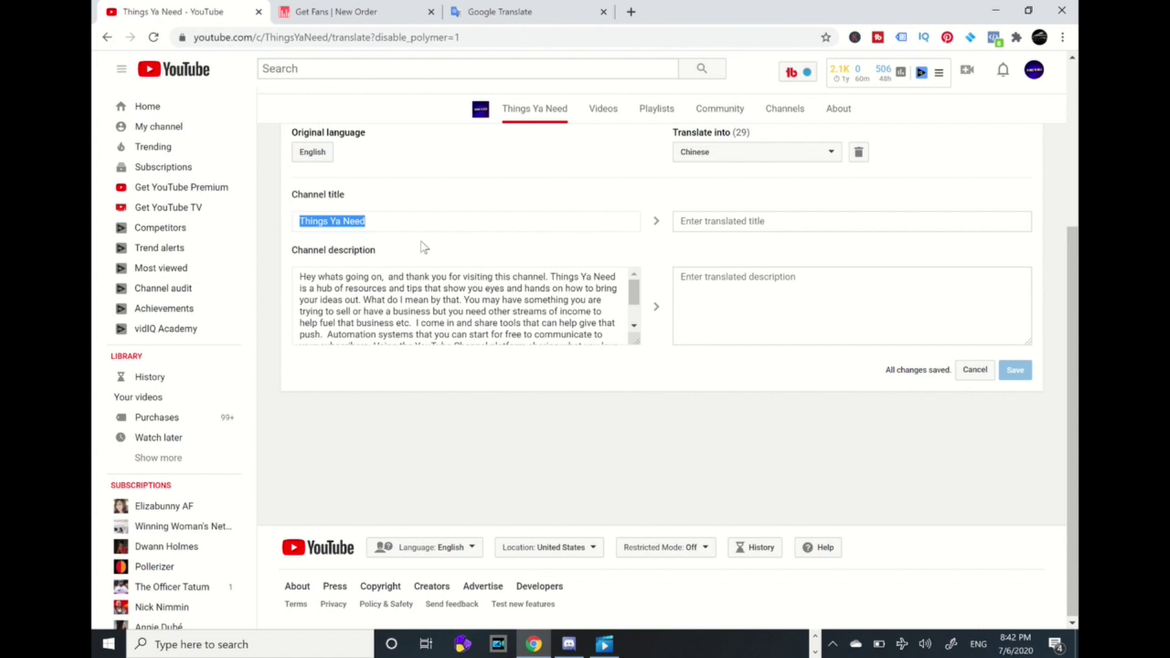
pyautogui.click(756, 312)
pyautogui.moveTo(400, 225); pyautogui.dragTo(288, 228)
pyautogui.click(501, 13)
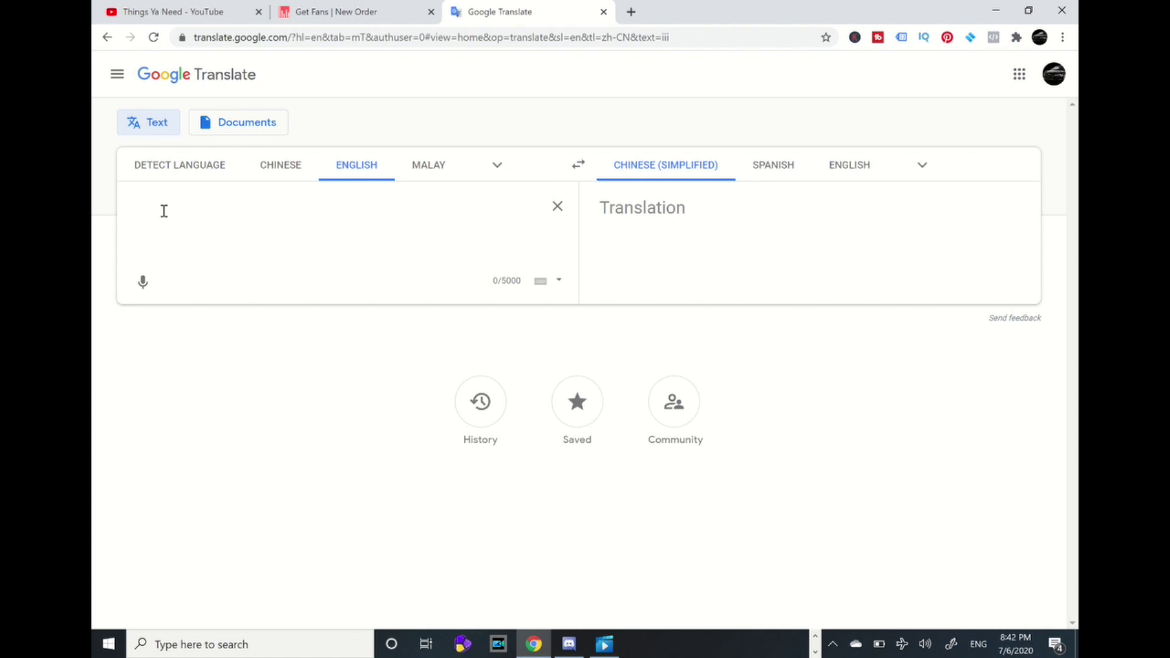
pyautogui.write('Th')
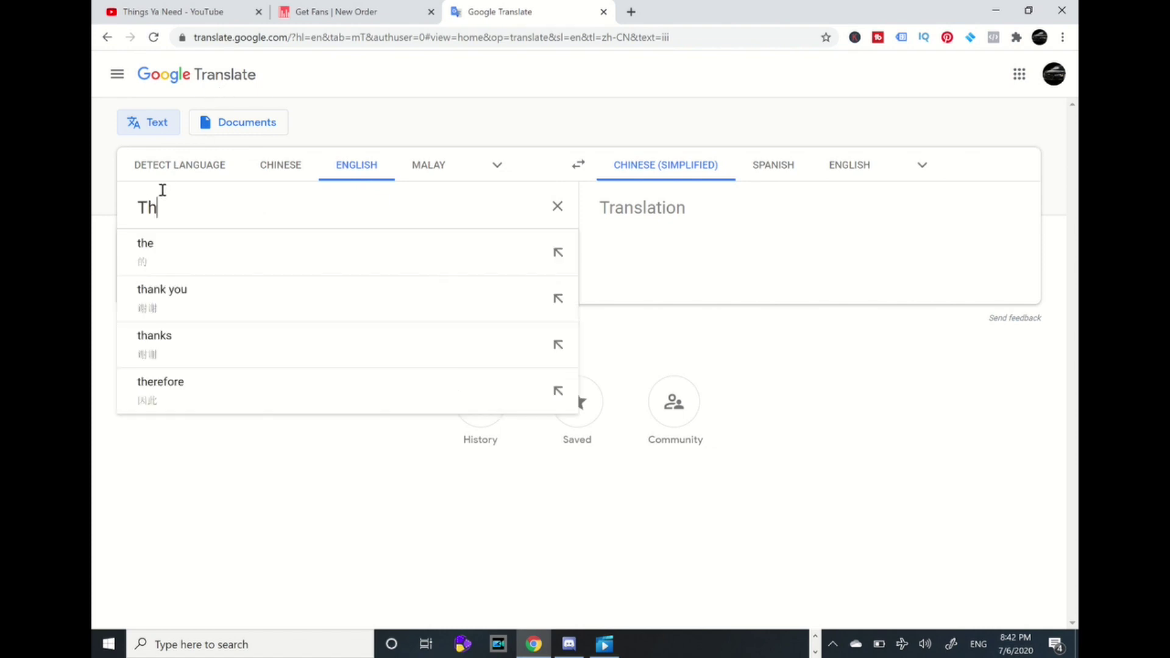
pyautogui.write('ings')
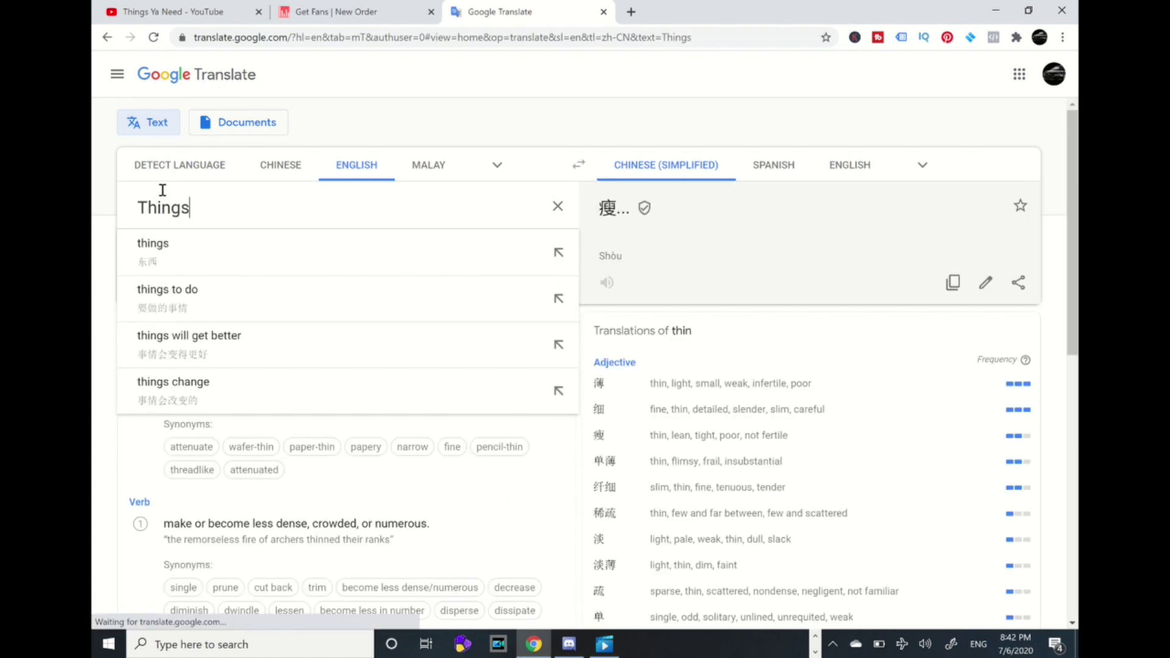
pyautogui.write(' Ya Ne')
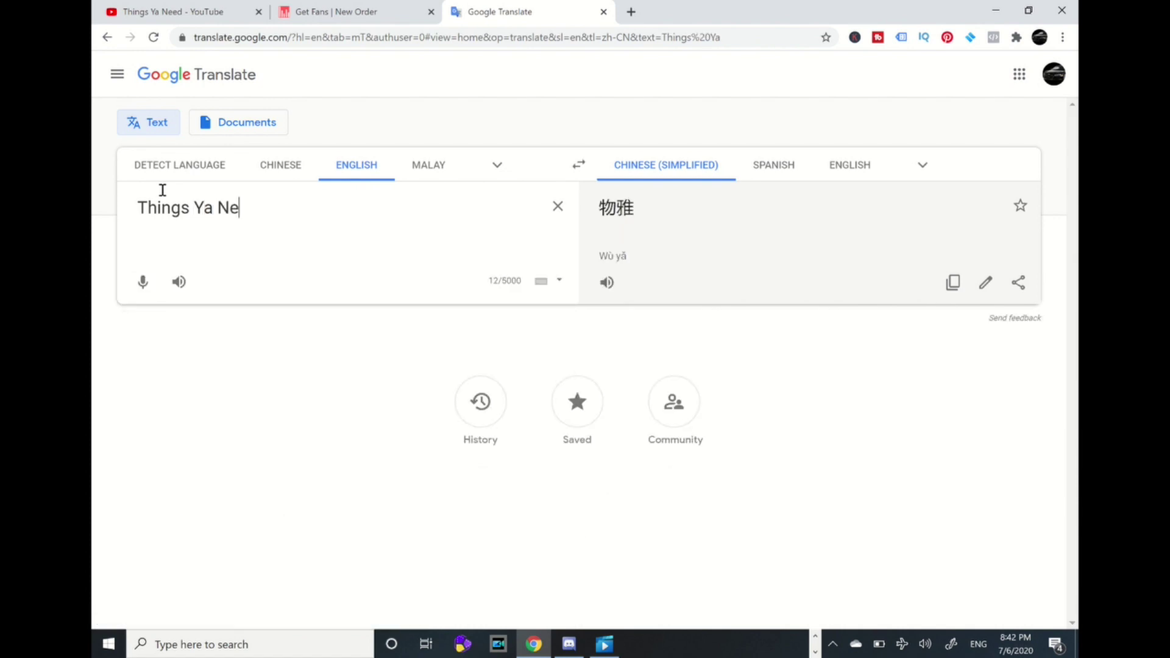
pyautogui.write('ed')
# Step: Paste the translation 你需要的东西 into the translated title field, then select the English description
pyautogui.tripleClick(653, 210)
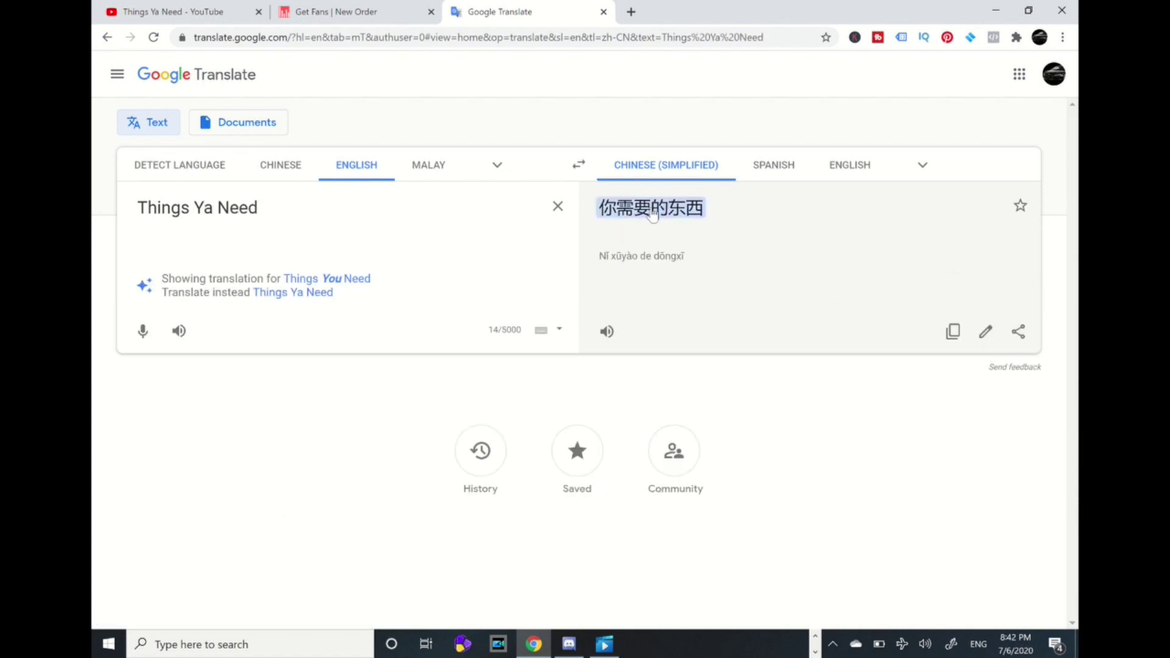
pyautogui.click(954, 332)
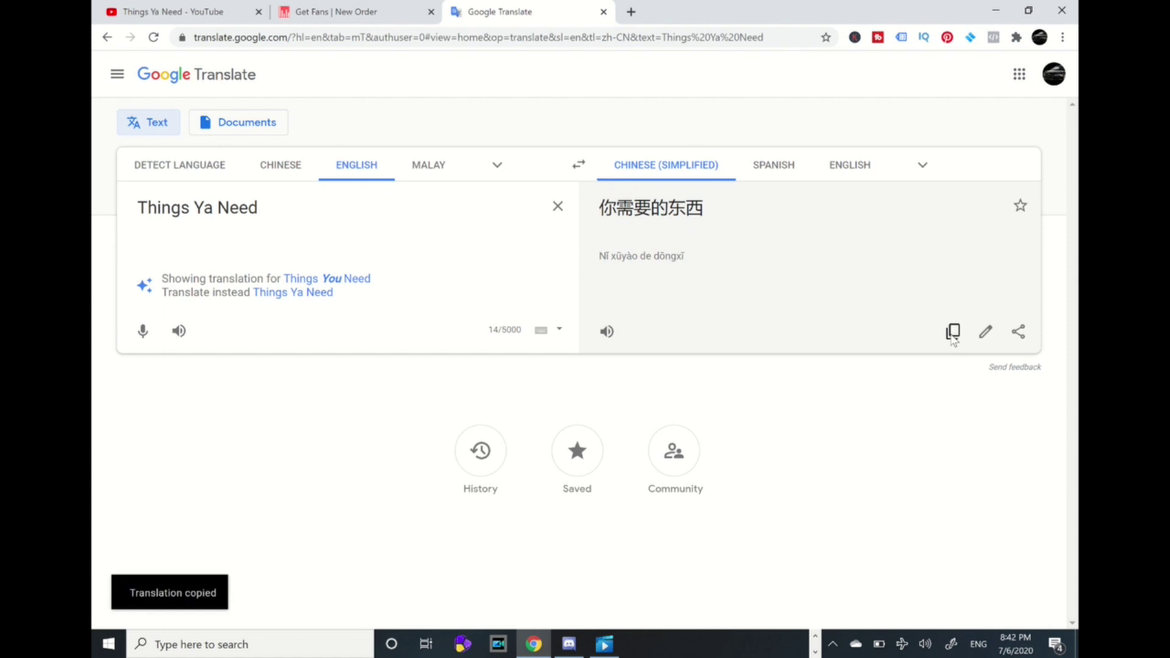
pyautogui.click(193, 12)
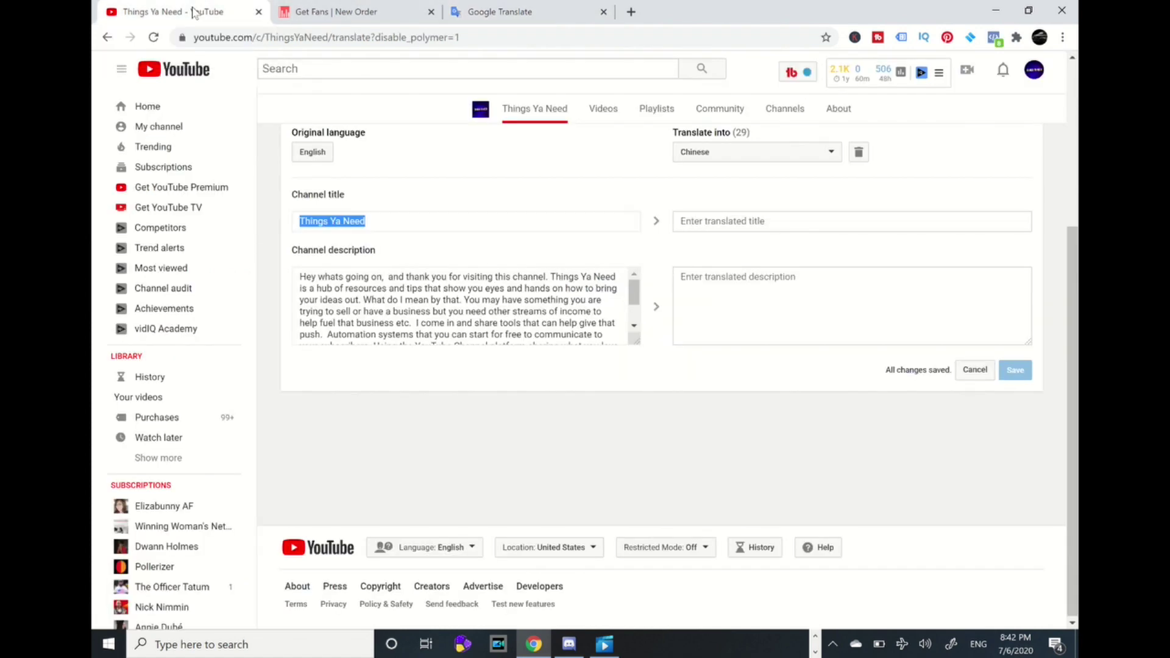
pyautogui.click(738, 223)
pyautogui.hotkey('ctrl', 'v')
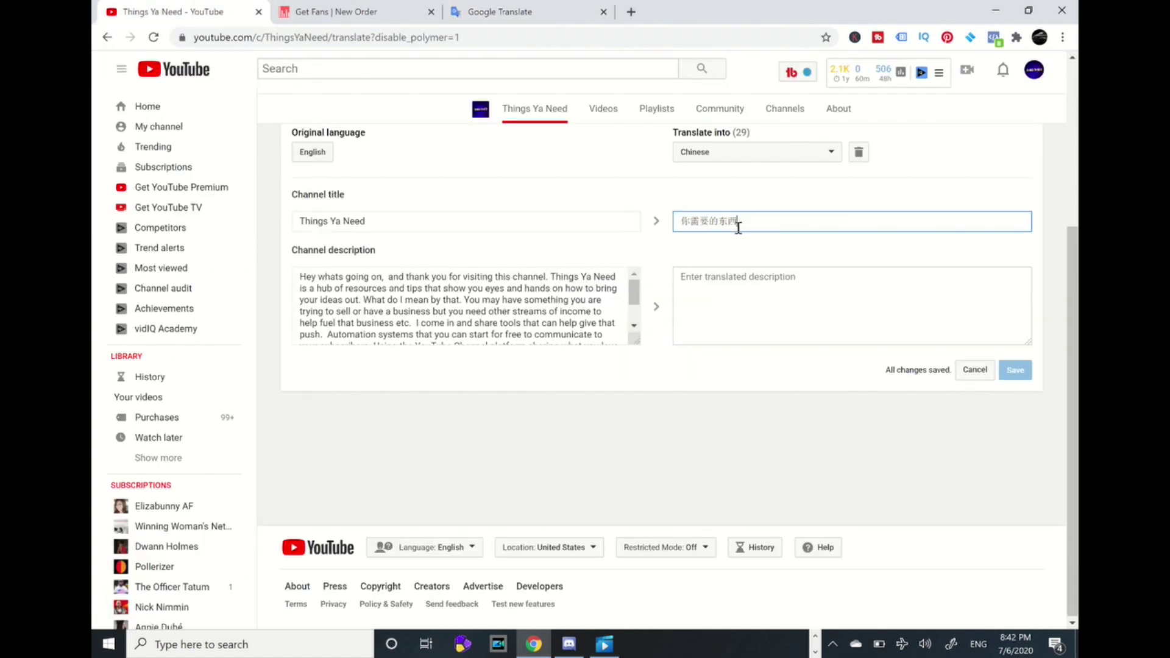
pyautogui.click(700, 283)
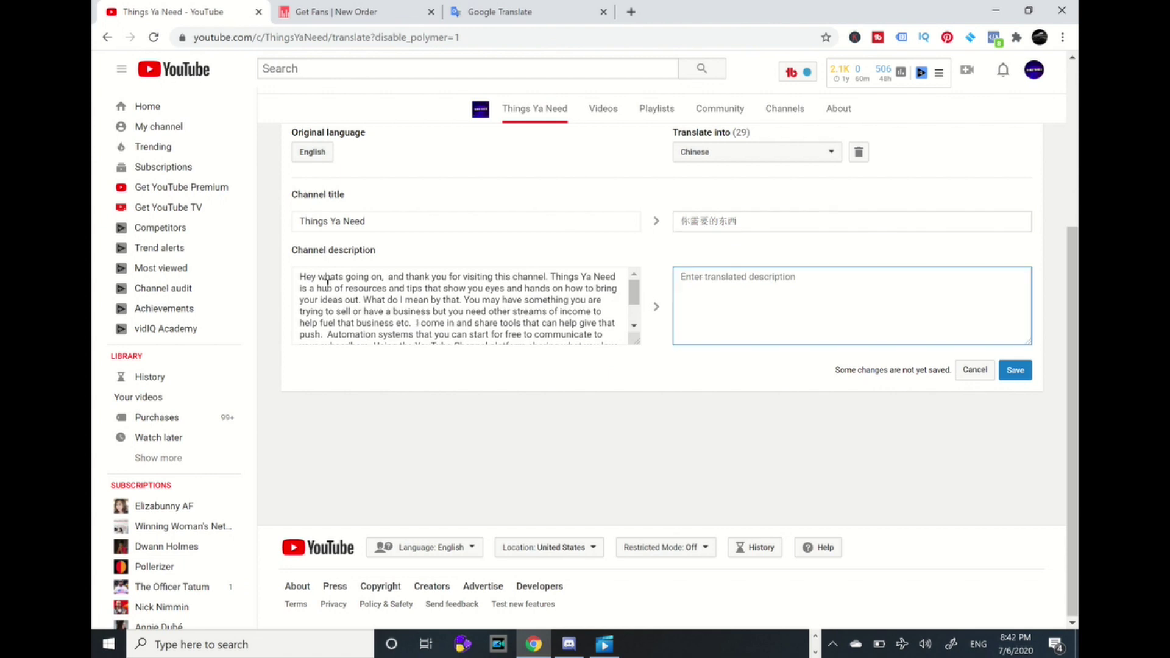
pyautogui.moveTo(299, 276); pyautogui.dragTo(593, 364)
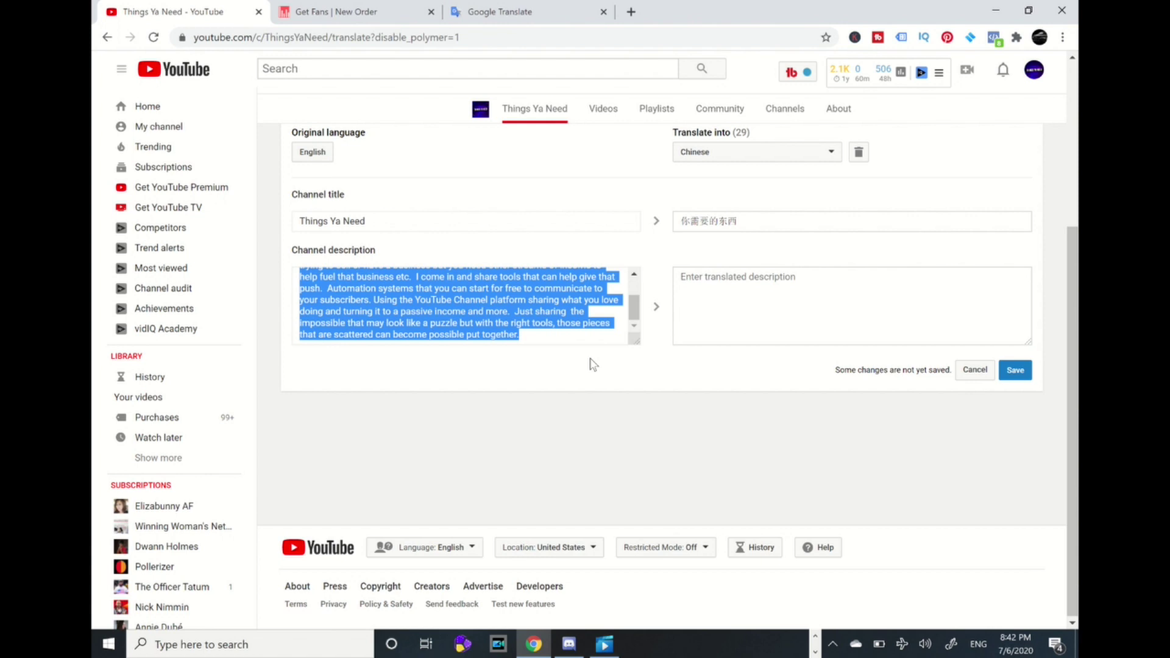
# Step: Translate the English channel description into Chinese and paste it into the translated description field
pyautogui.click(500, 11)
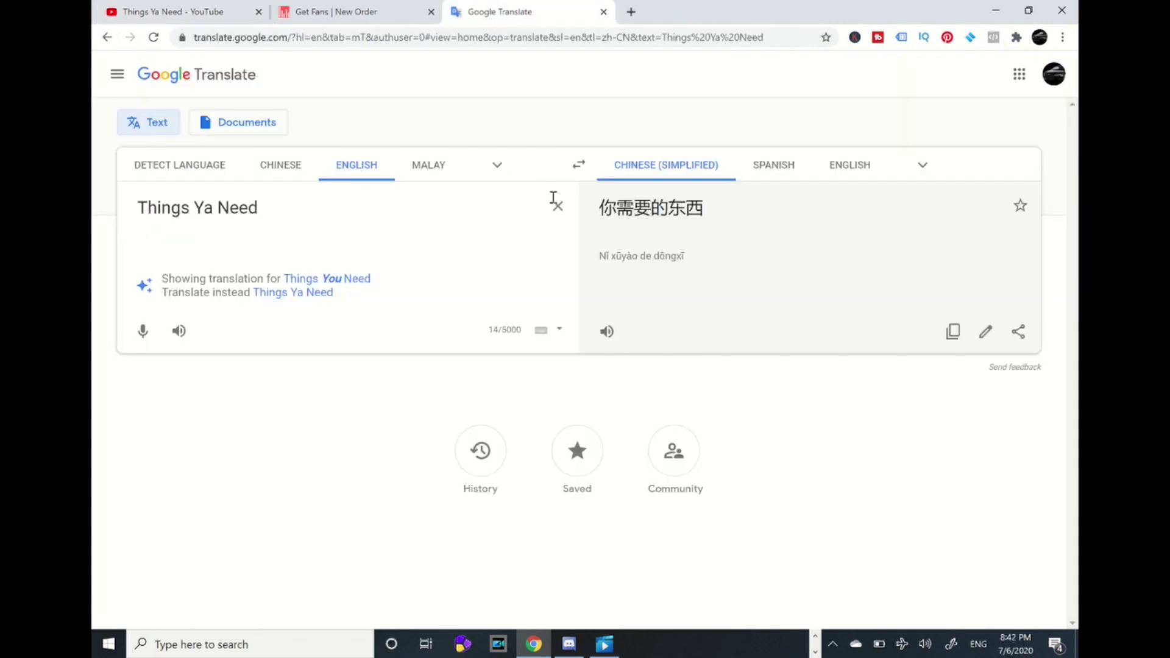
pyautogui.click(557, 206)
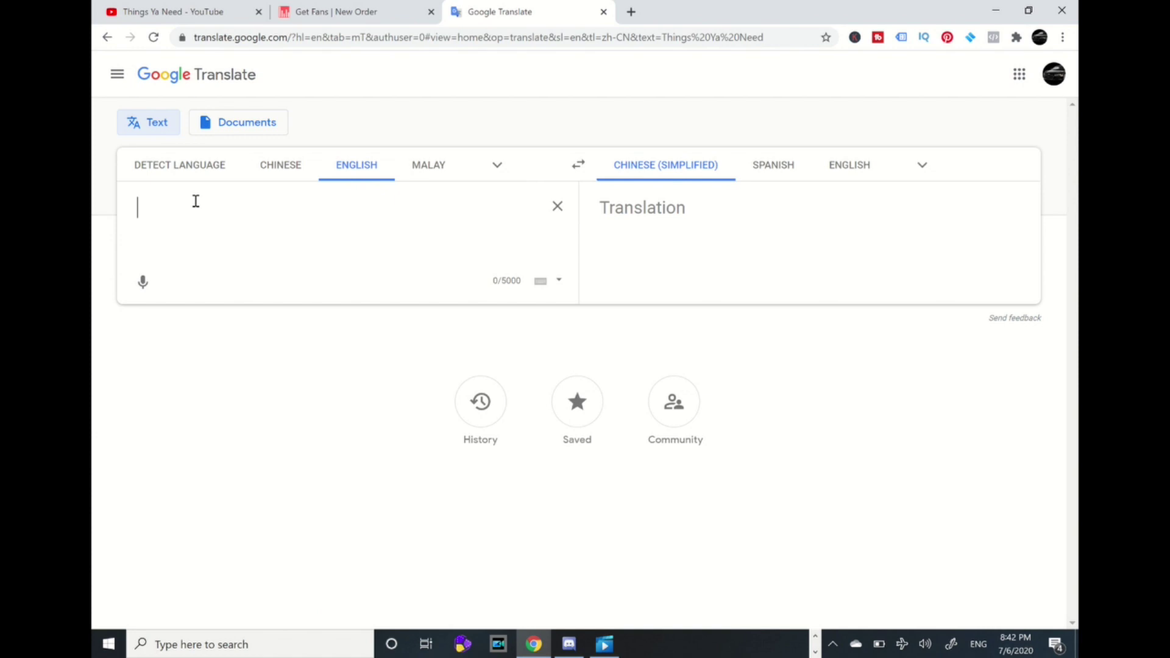
pyautogui.hotkey('ctrl', 'v')
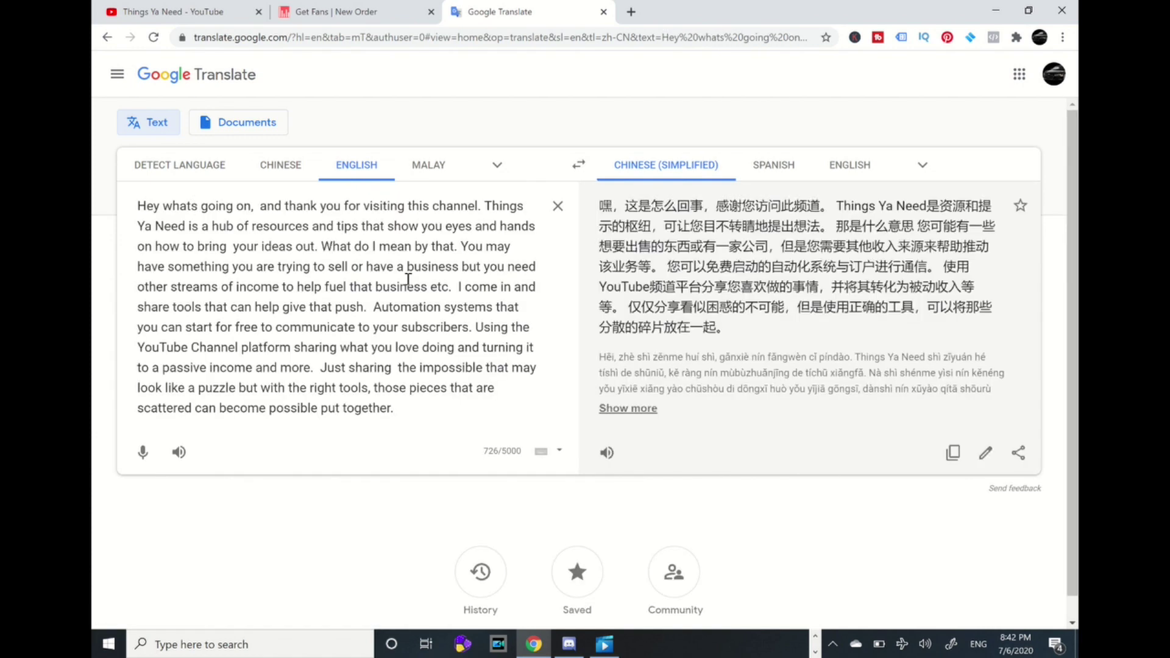
pyautogui.click(954, 454)
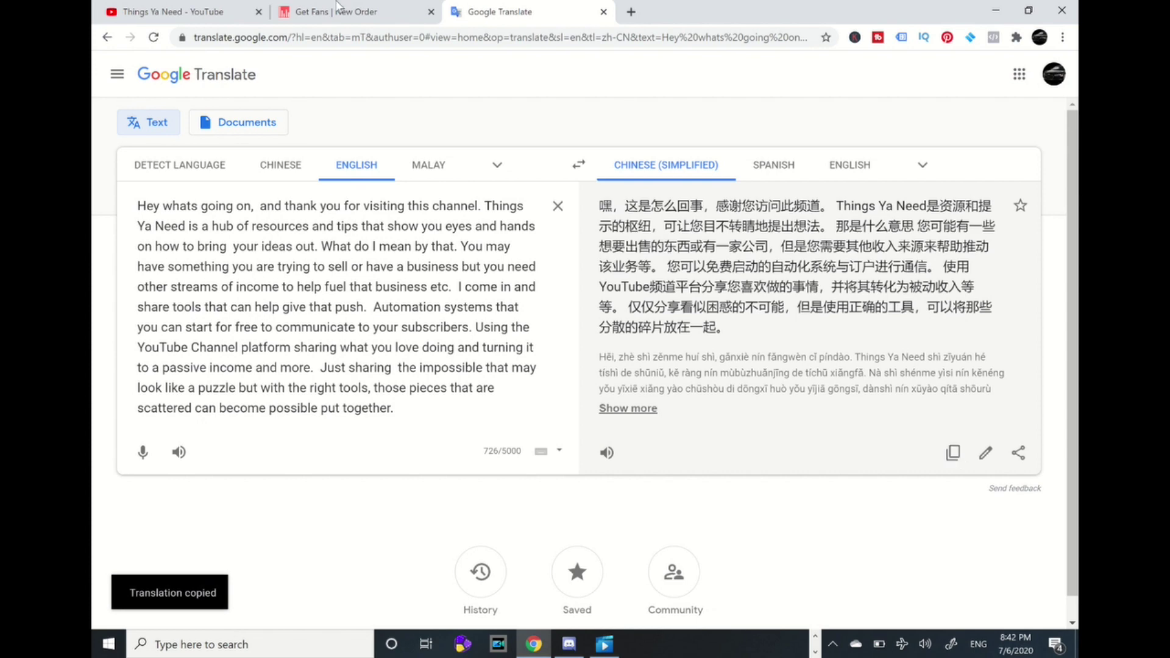
pyautogui.click(183, 11)
pyautogui.click(734, 289)
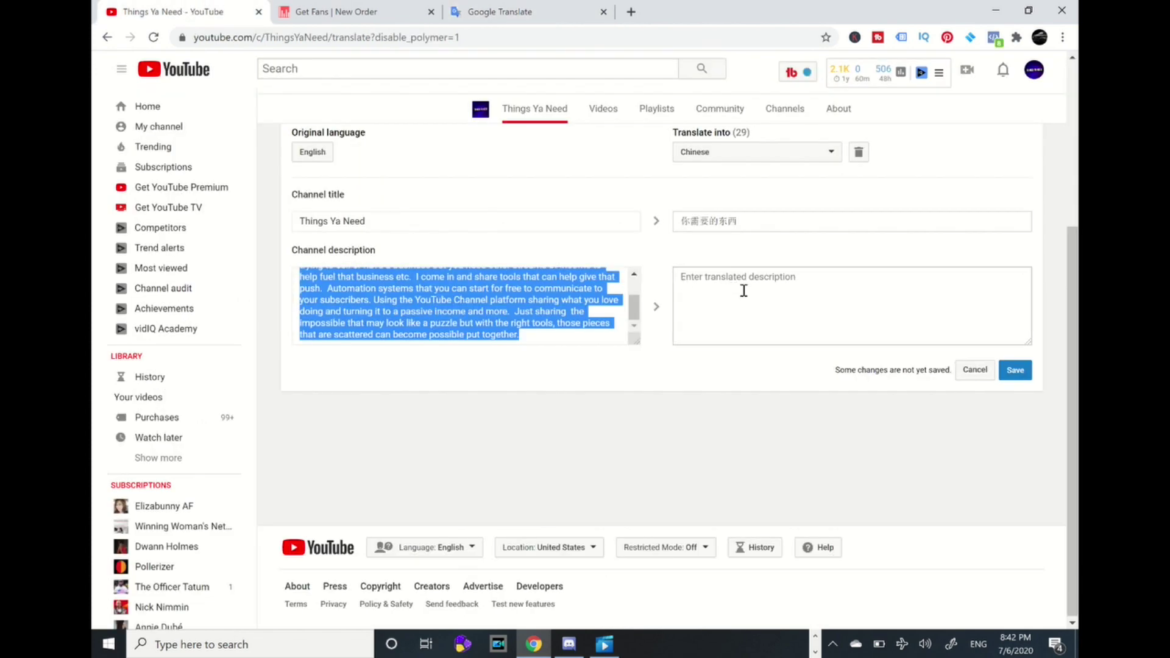
pyautogui.hotkey('ctrl', 'v')
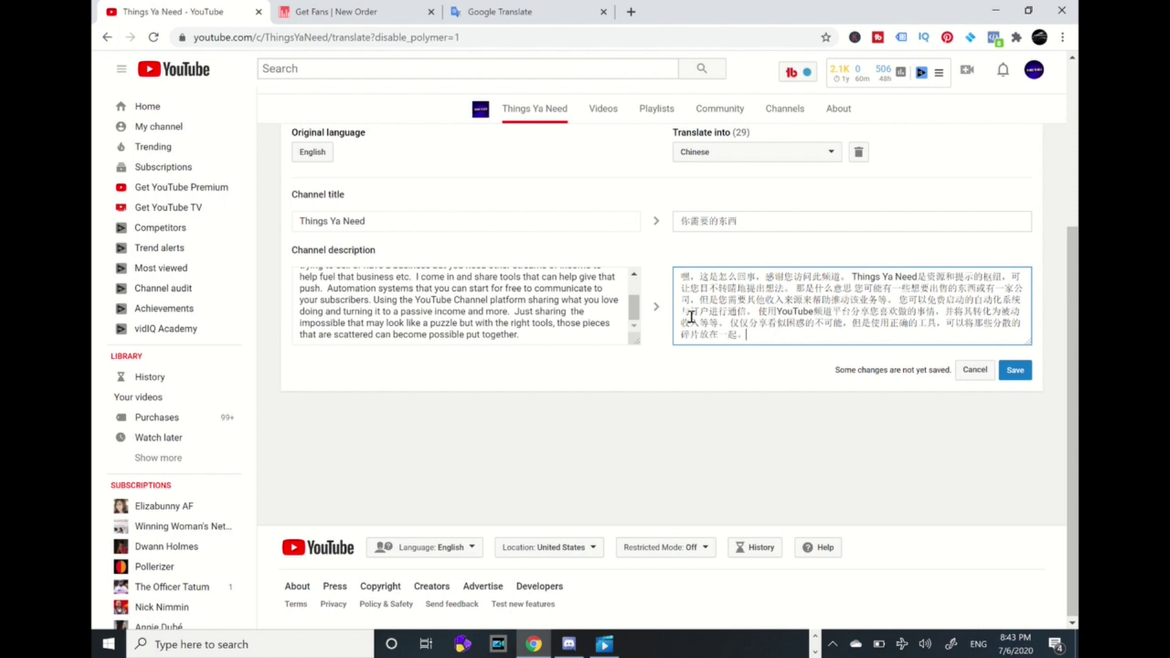
# Step: Save the Chinese title and description, then reopen the translation page with Chinese selected to verify
pyautogui.click(1015, 374)
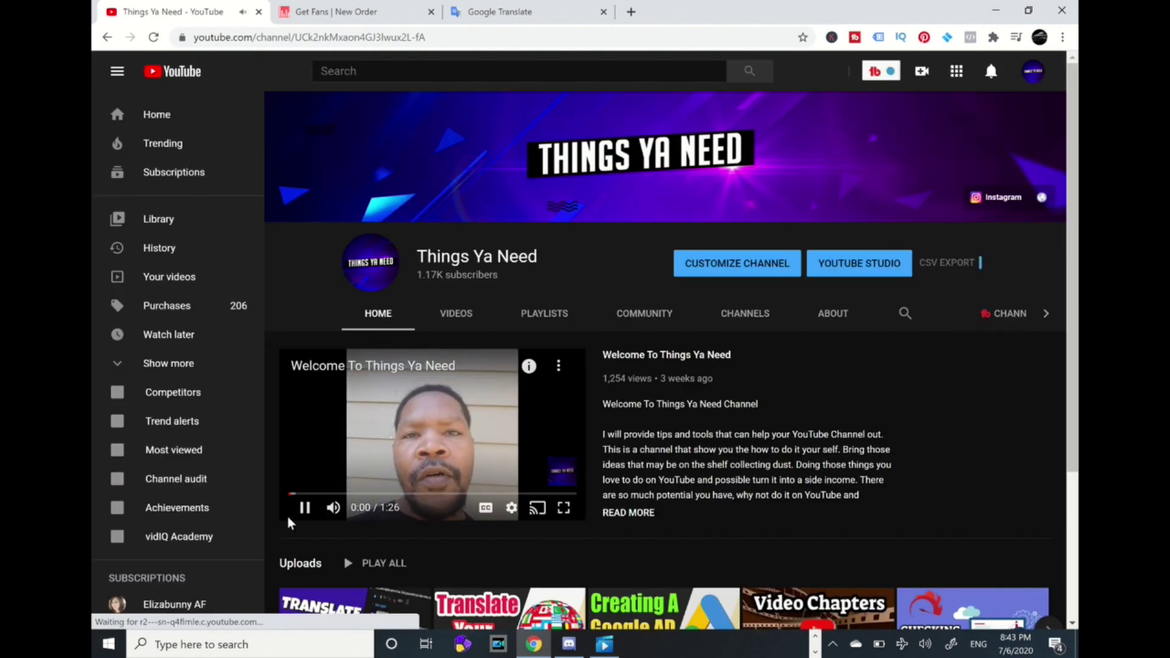
pyautogui.click(301, 512)
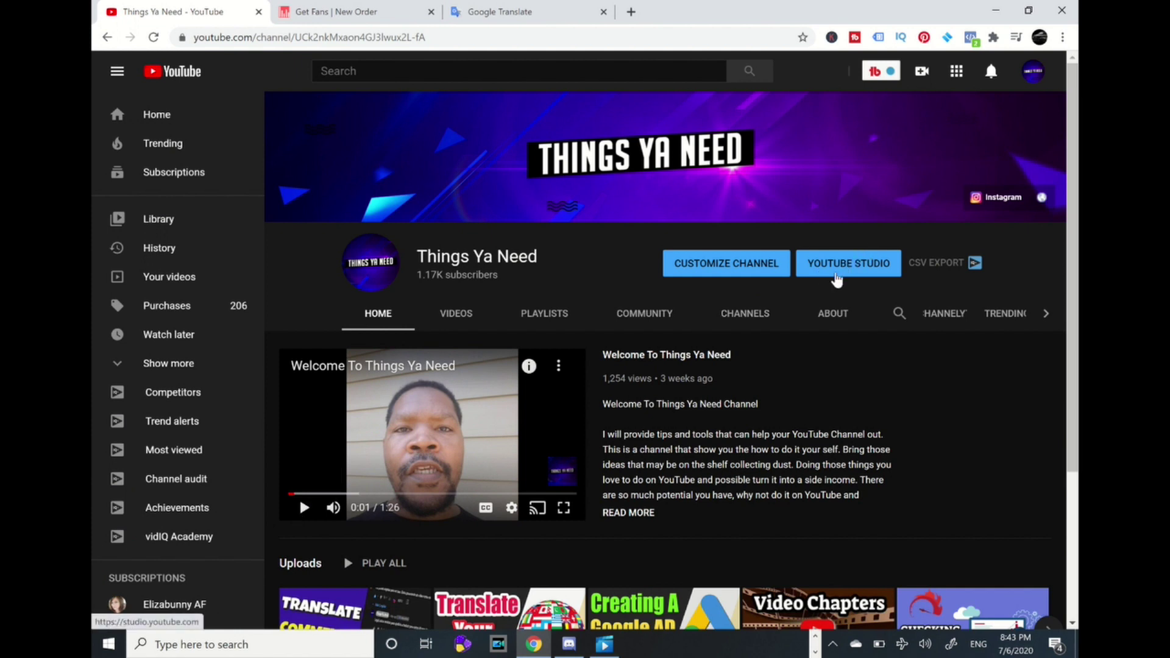
pyautogui.click(751, 270)
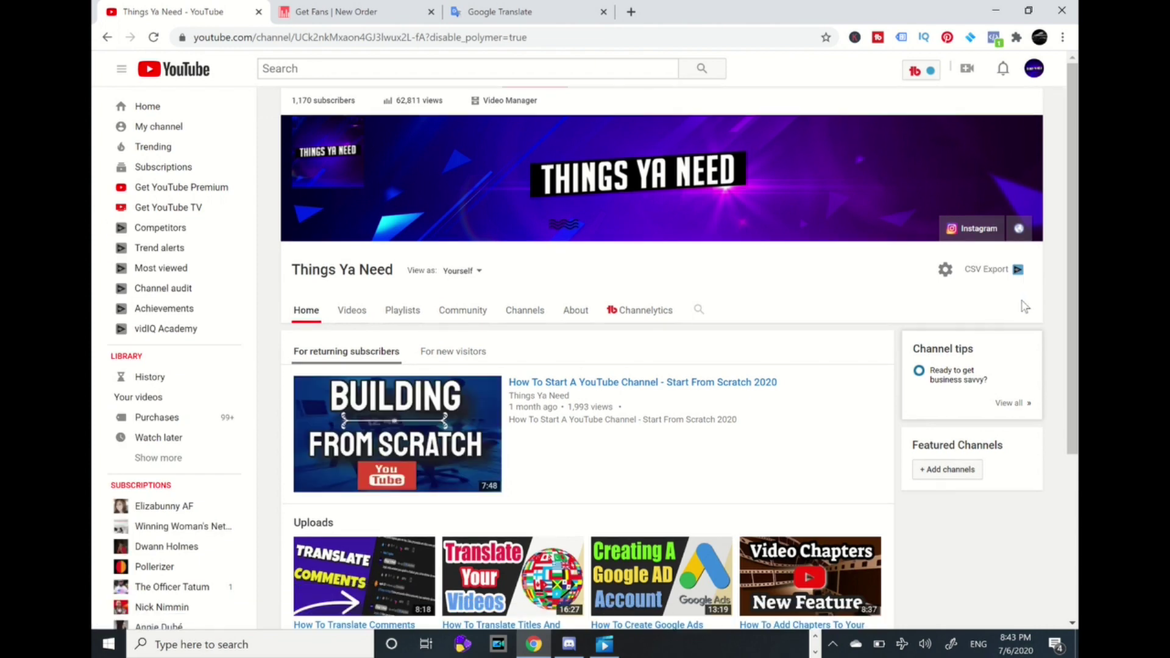
pyautogui.click(944, 271)
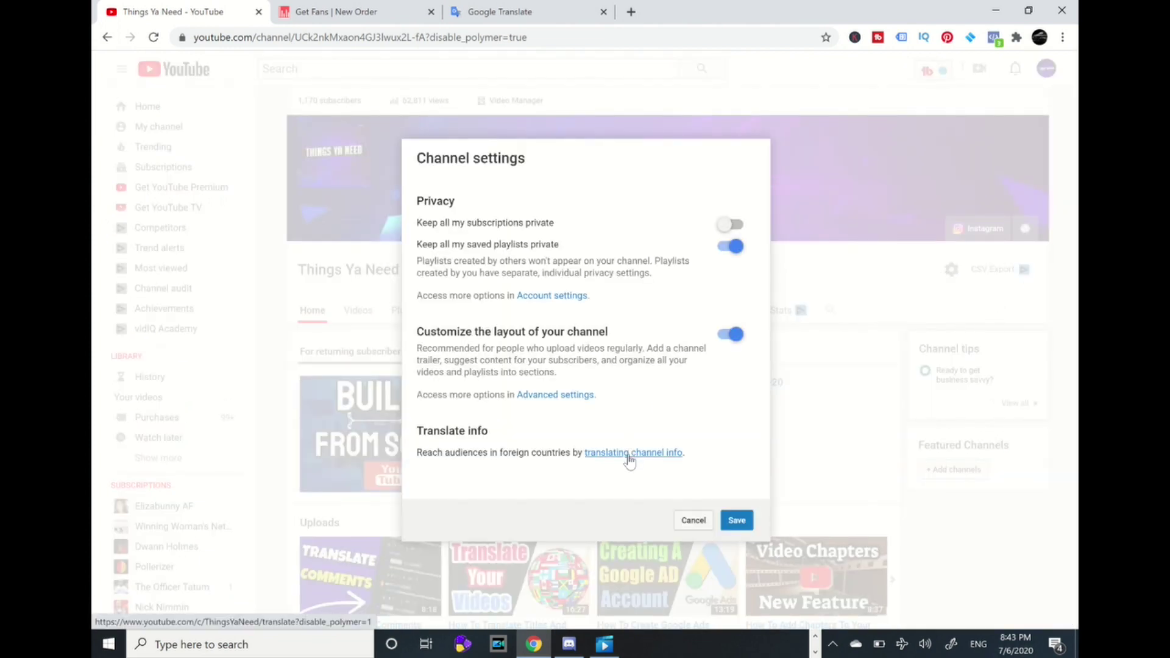
pyautogui.click(629, 455)
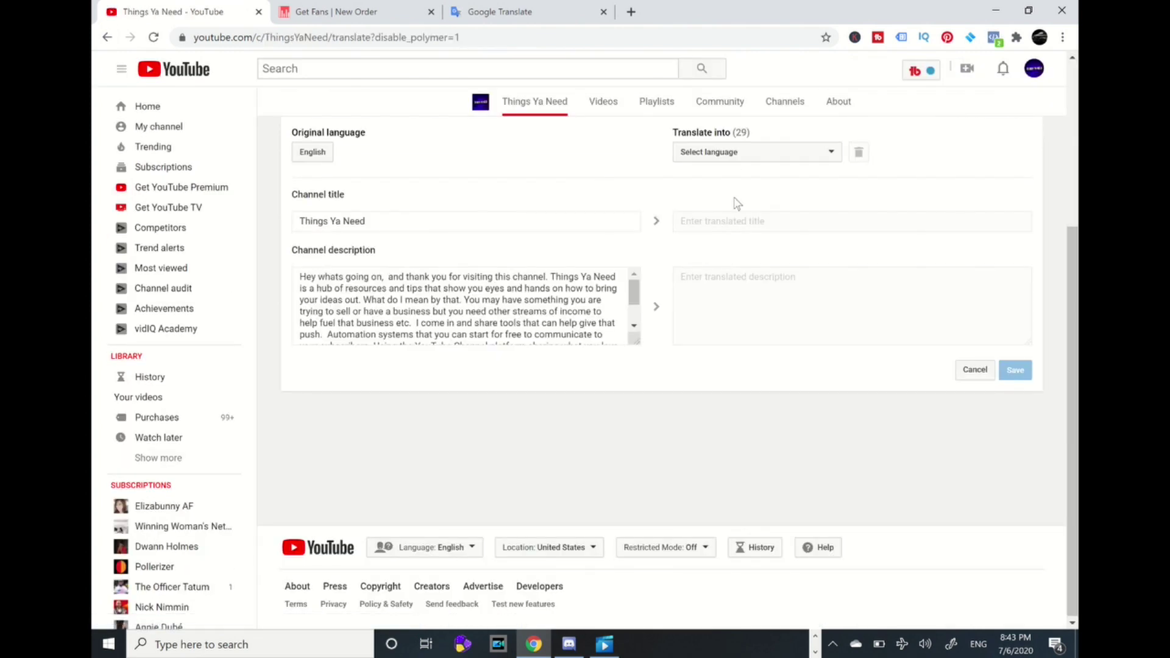
pyautogui.click(749, 163)
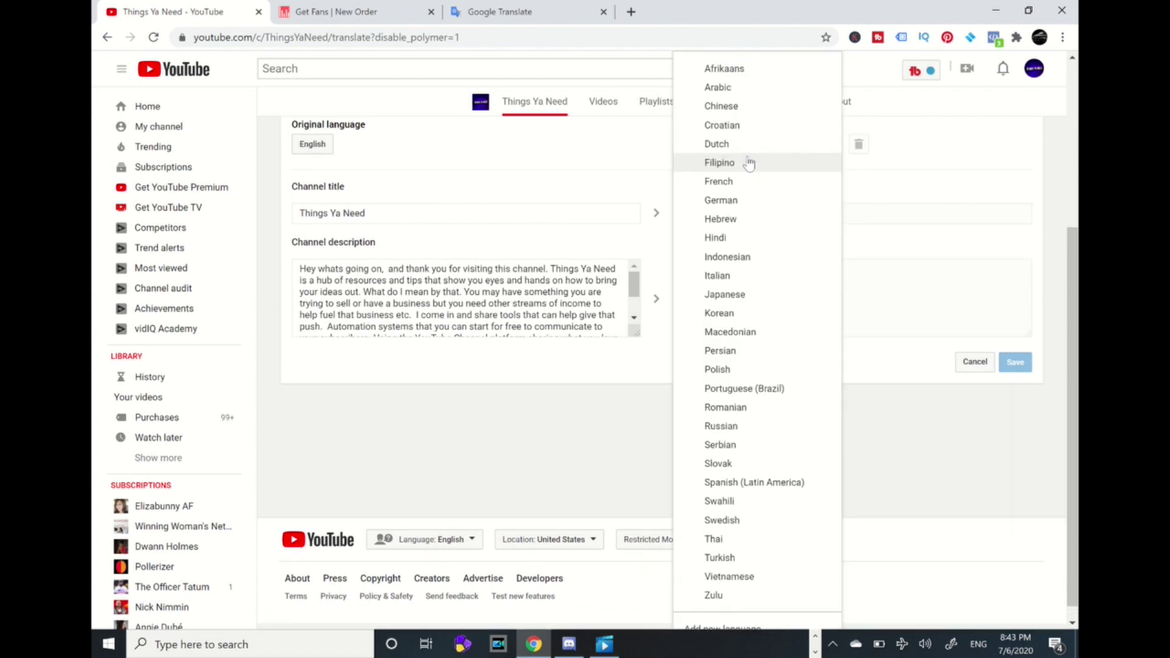
pyautogui.click(724, 105)
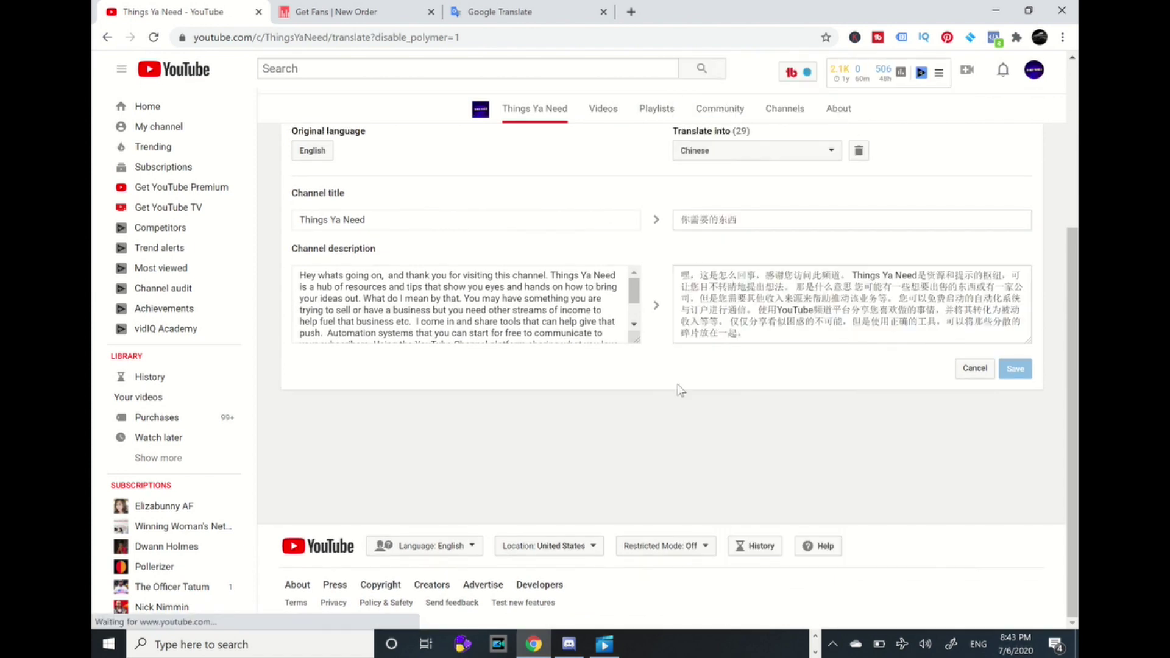